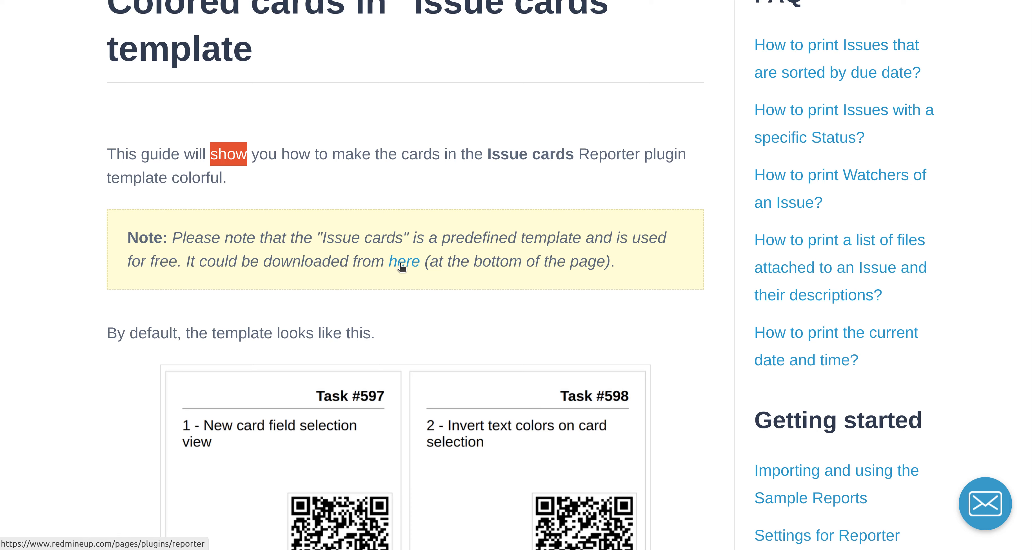
- Download the Issue cards template from the examples on the linked Redmine Reporter plugin page
{"action": "left_click", "coordinate": [401, 264]}
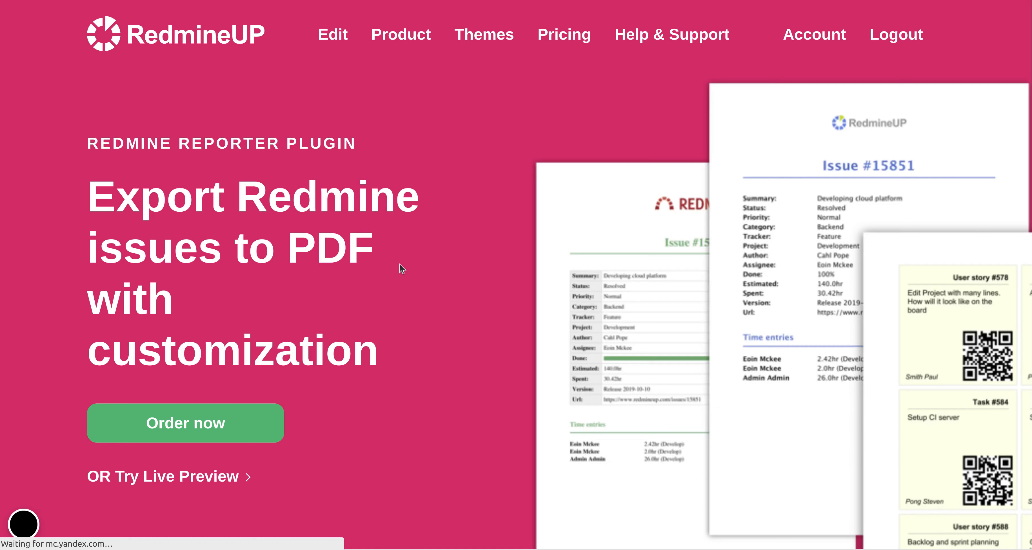
{"action": "scroll", "coordinate": [399, 312], "scroll_direction": "down", "scroll_amount": 15}
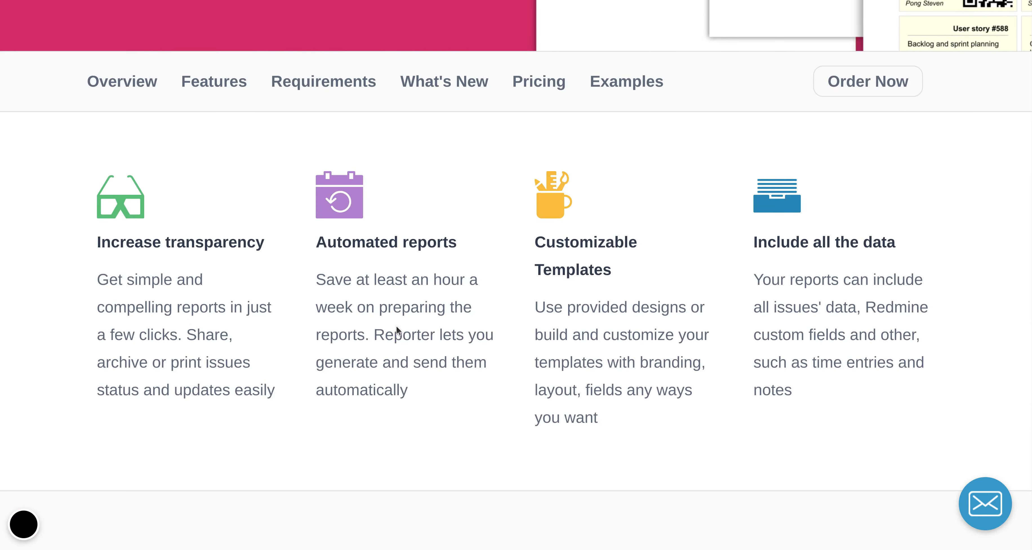
{"action": "scroll", "coordinate": [396, 327], "scroll_direction": "down", "scroll_amount": 10}
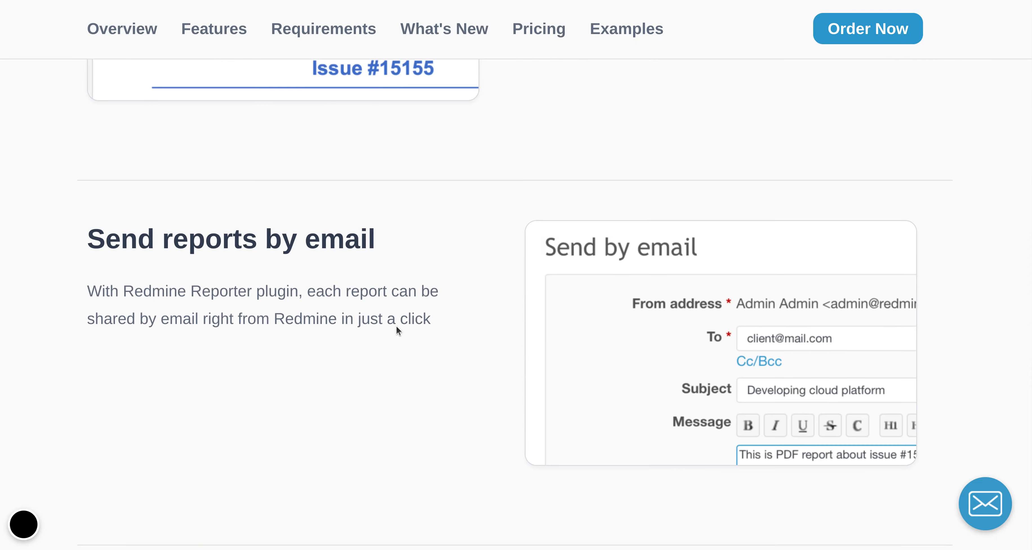
{"action": "scroll", "coordinate": [396, 327], "scroll_direction": "down", "scroll_amount": 15}
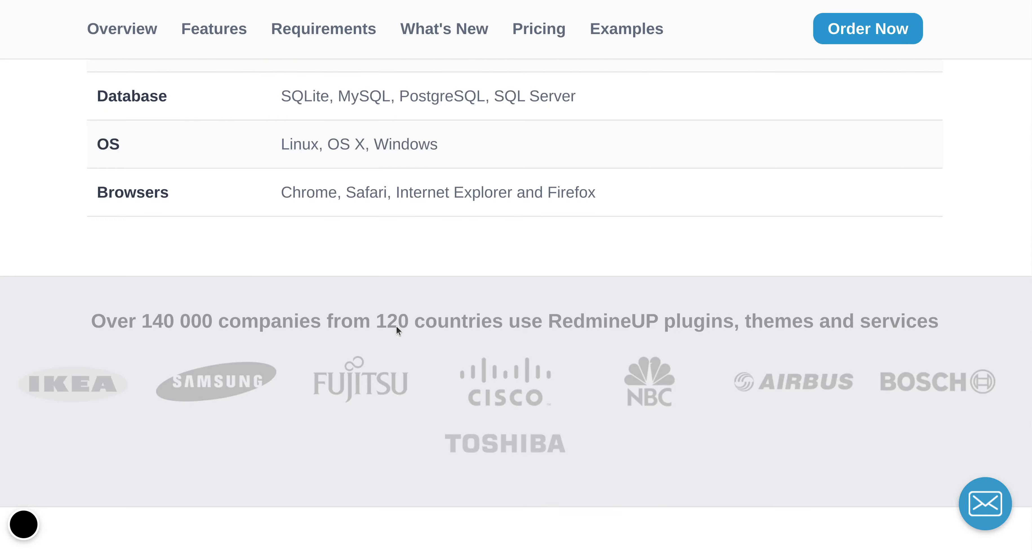
{"action": "scroll", "coordinate": [396, 329], "scroll_direction": "down", "scroll_amount": 15}
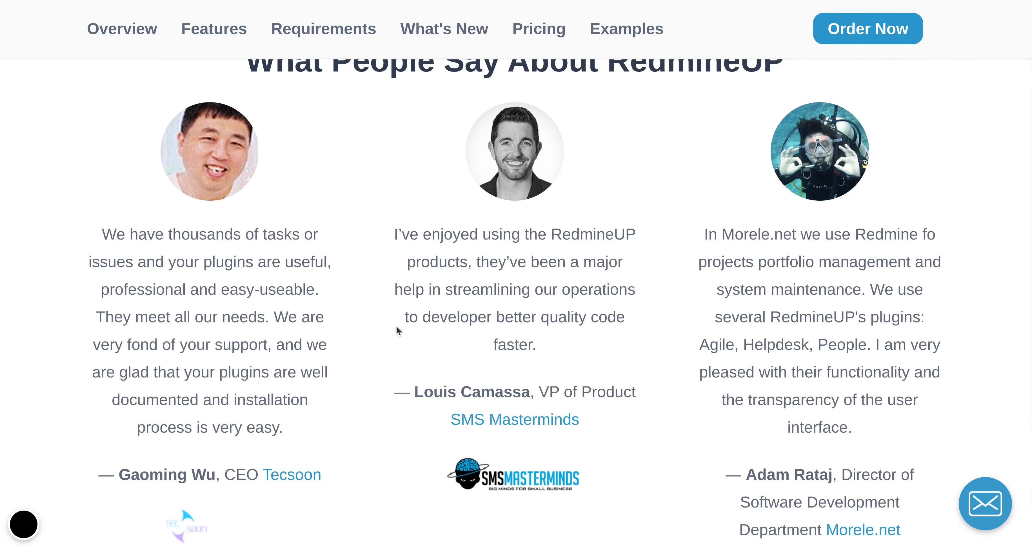
{"action": "scroll", "coordinate": [396, 326], "scroll_direction": "down", "scroll_amount": 7}
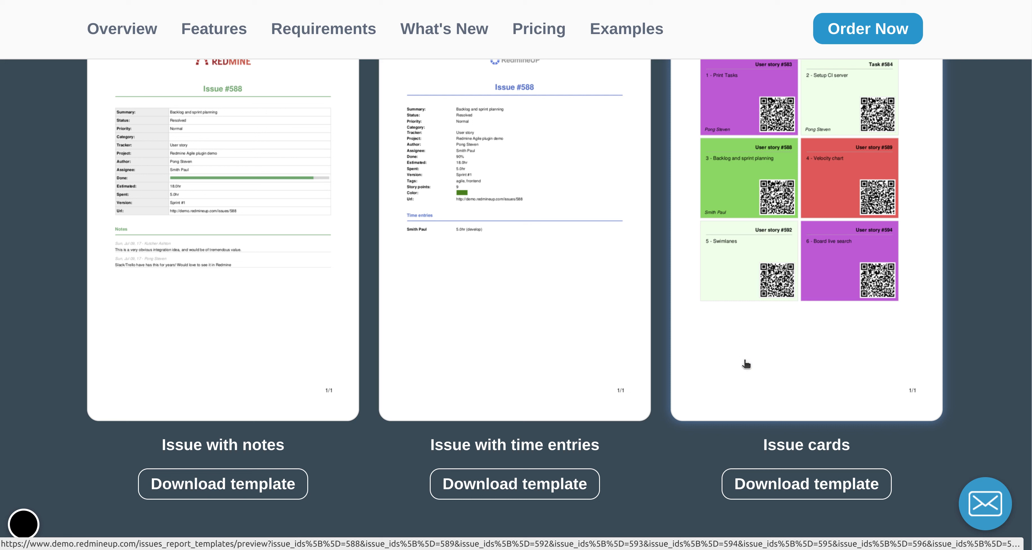
{"action": "left_click", "coordinate": [781, 485]}
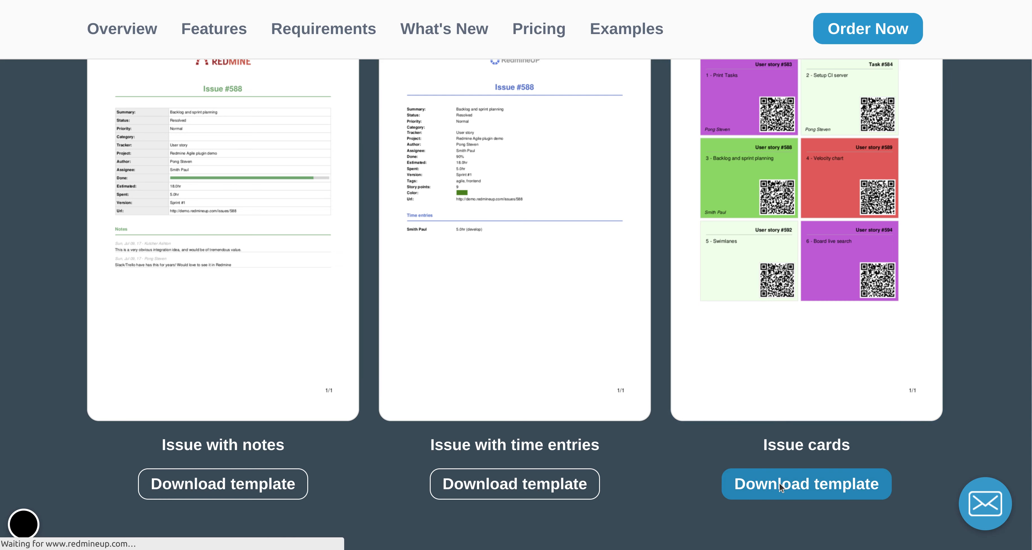
{"action": "scroll", "coordinate": [642, 391], "scroll_direction": "up", "scroll_amount": 15}
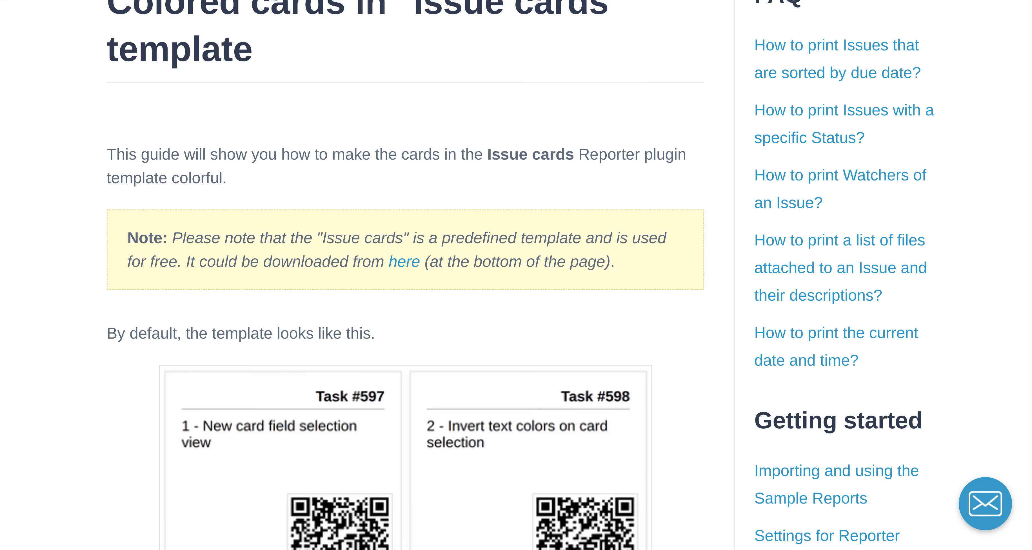
- Open the RedmineUP demo site in a new browser tab and go to the plugin list in its administration
{"action": "key", "text": "ctrl+t"}
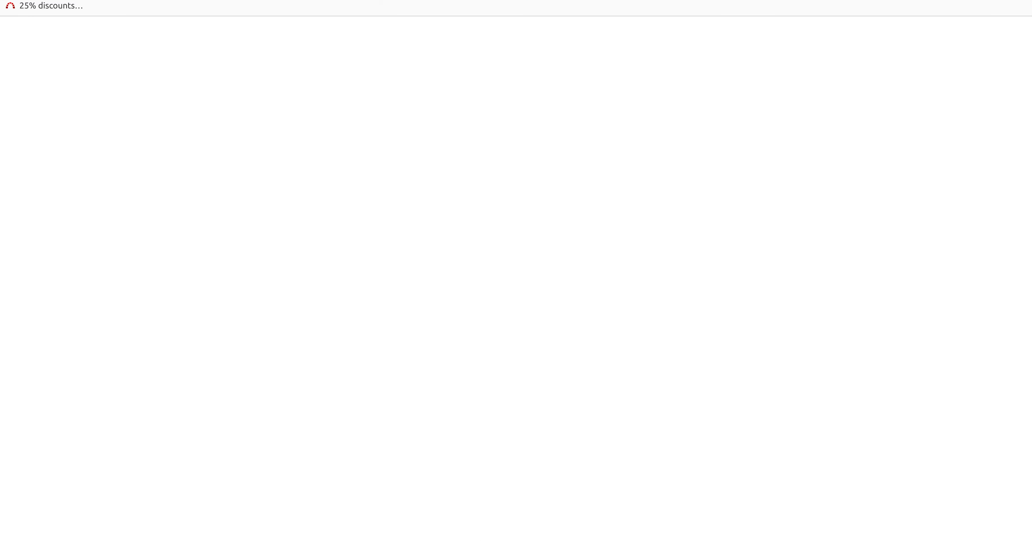
{"action": "type", "text": "de"}
{"action": "key", "text": "Return"}
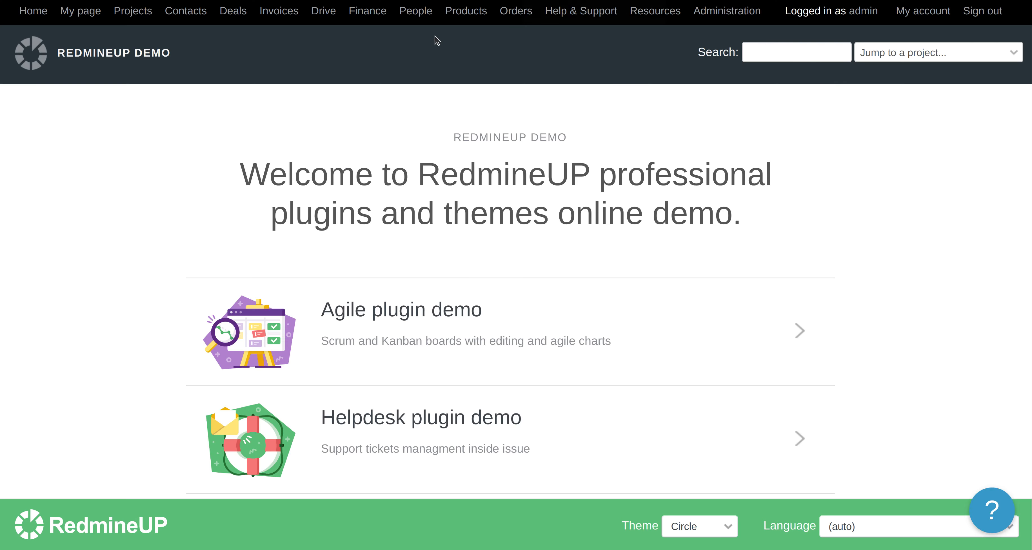
{"action": "left_click", "coordinate": [726, 11]}
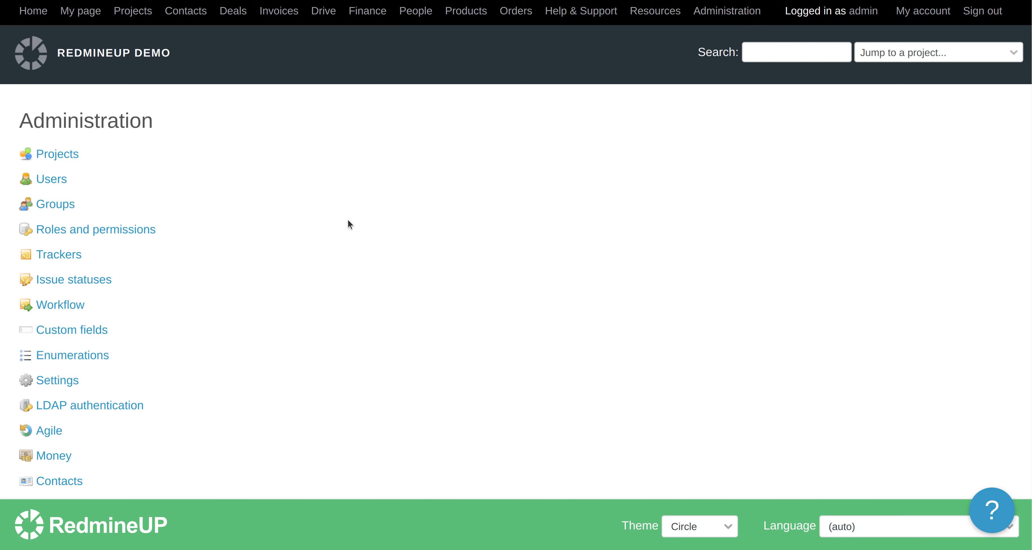
{"action": "scroll", "coordinate": [332, 245], "scroll_direction": "down", "scroll_amount": 6}
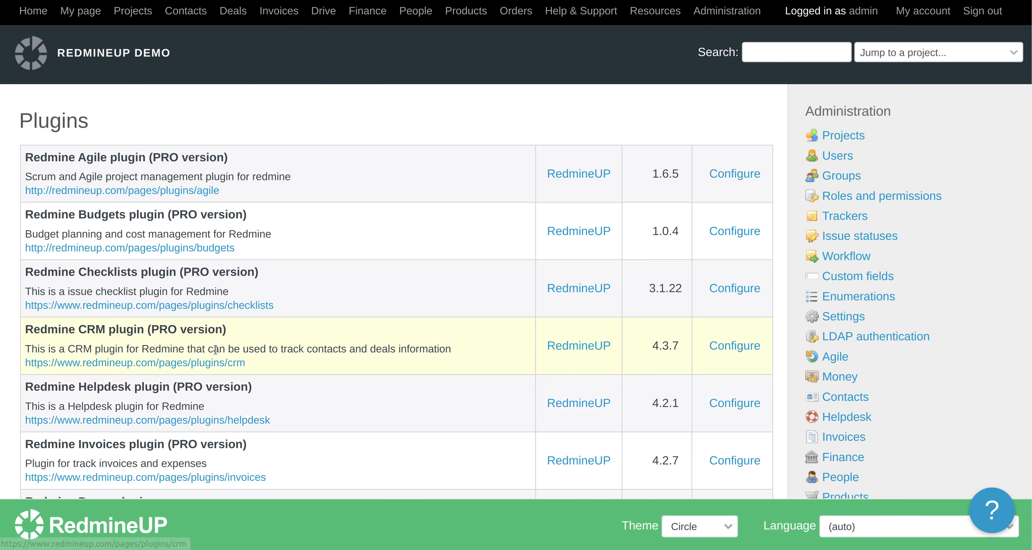
- Search the plugin list for "reporter" and open the report templates in the Redmine Reporter plugin's configuration
{"action": "key", "text": "ctrl+f"}
{"action": "type", "text": "reporter"}
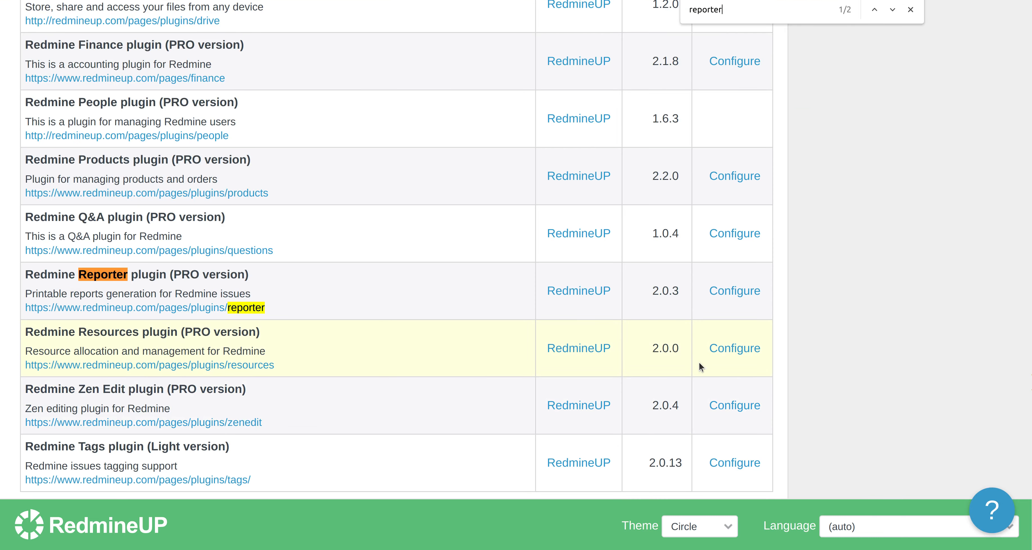
{"action": "left_click", "coordinate": [739, 292]}
{"action": "left_click", "coordinate": [467, 292]}
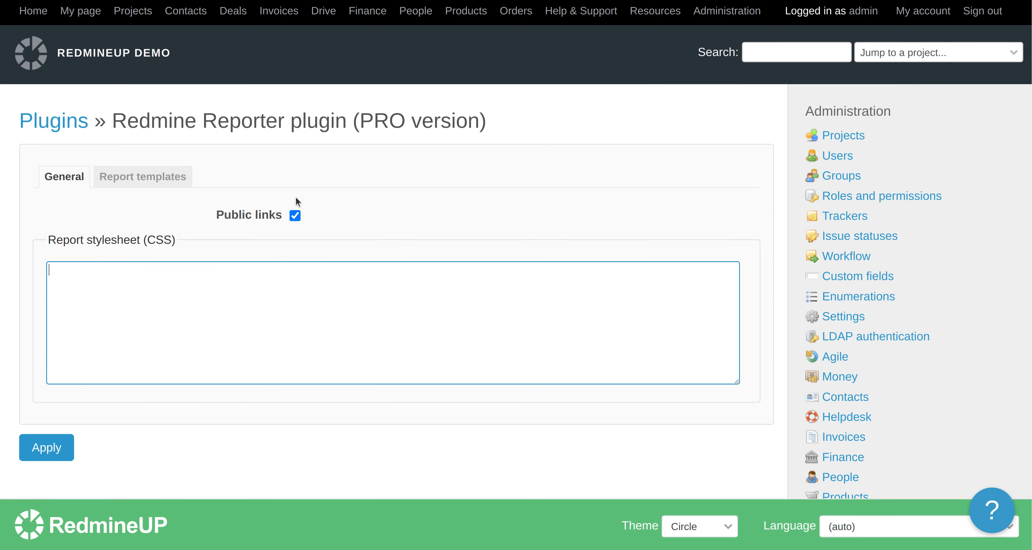
{"action": "left_click", "coordinate": [130, 181]}
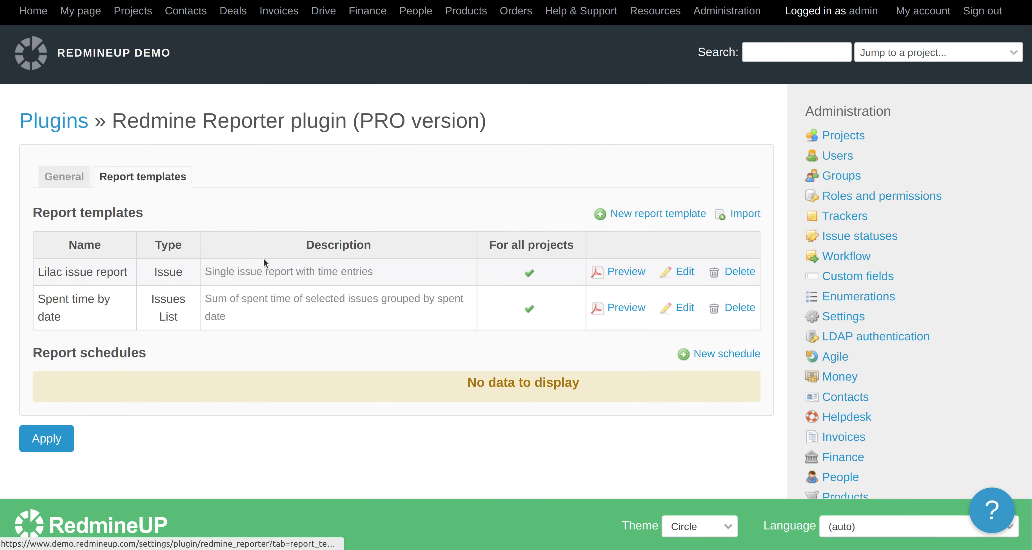
- Import the file issue_cards_template.yml from the Downloads folder as a report template
{"action": "left_click", "coordinate": [747, 215]}
{"action": "left_click", "coordinate": [232, 211]}
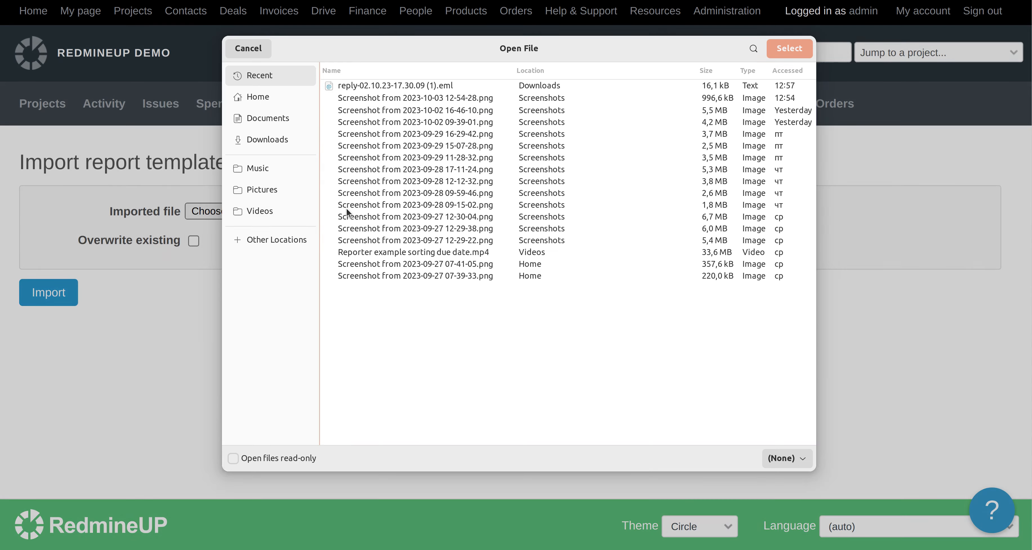
{"action": "left_click", "coordinate": [286, 144]}
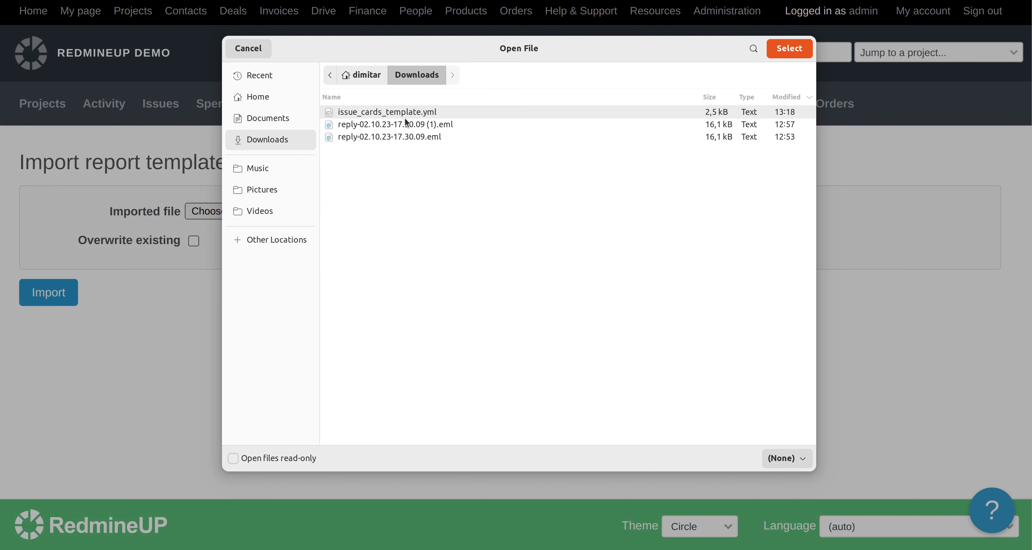
{"action": "left_click", "coordinate": [786, 53]}
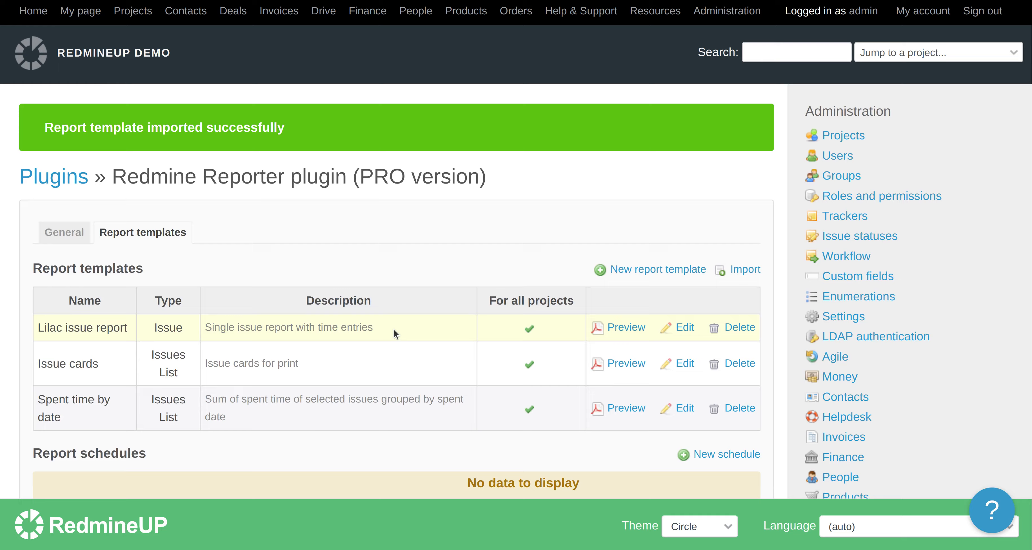
{"action": "scroll", "coordinate": [394, 328], "scroll_direction": "down", "scroll_amount": 2}
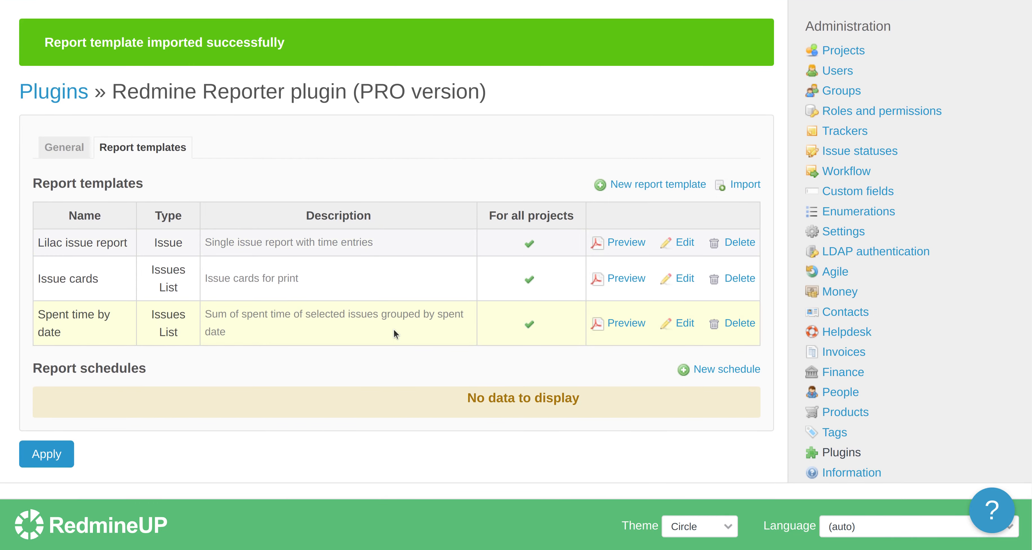
{"action": "scroll", "coordinate": [366, 236], "scroll_direction": "up", "scroll_amount": 2}
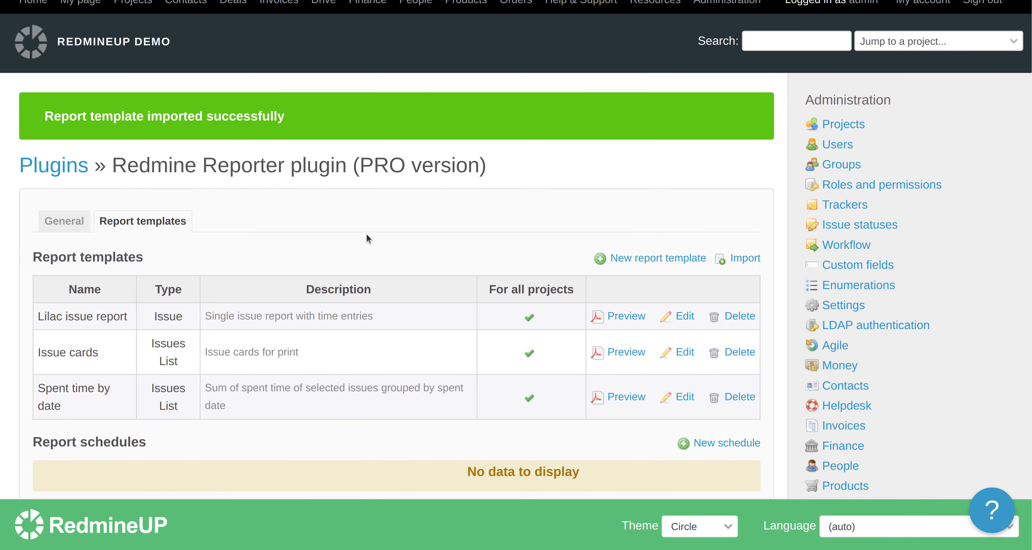
{"action": "double_click", "coordinate": [212, 109]}
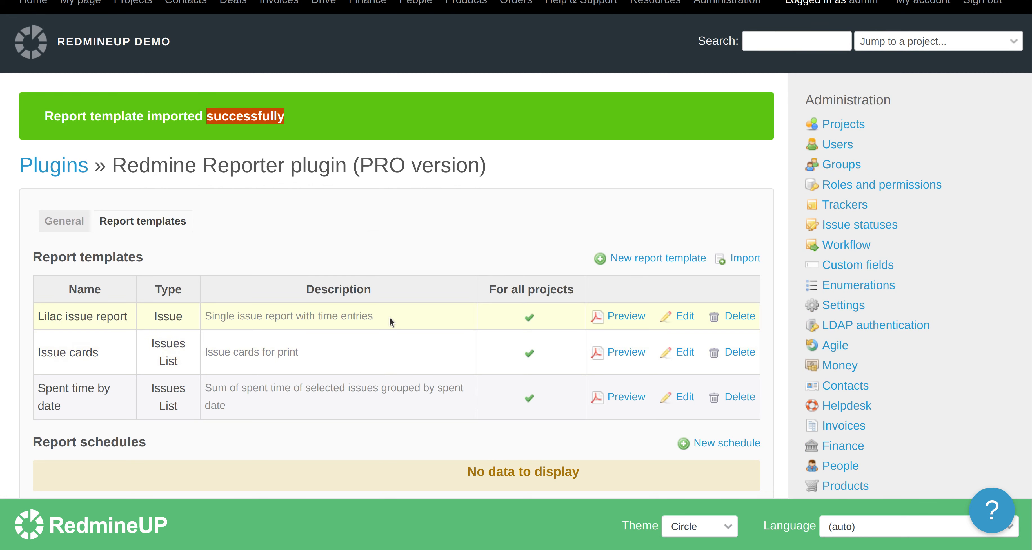
- Open the issue list of the Redmine Agile plugin demo project
{"action": "scroll", "coordinate": [389, 315], "scroll_direction": "up", "scroll_amount": 1}
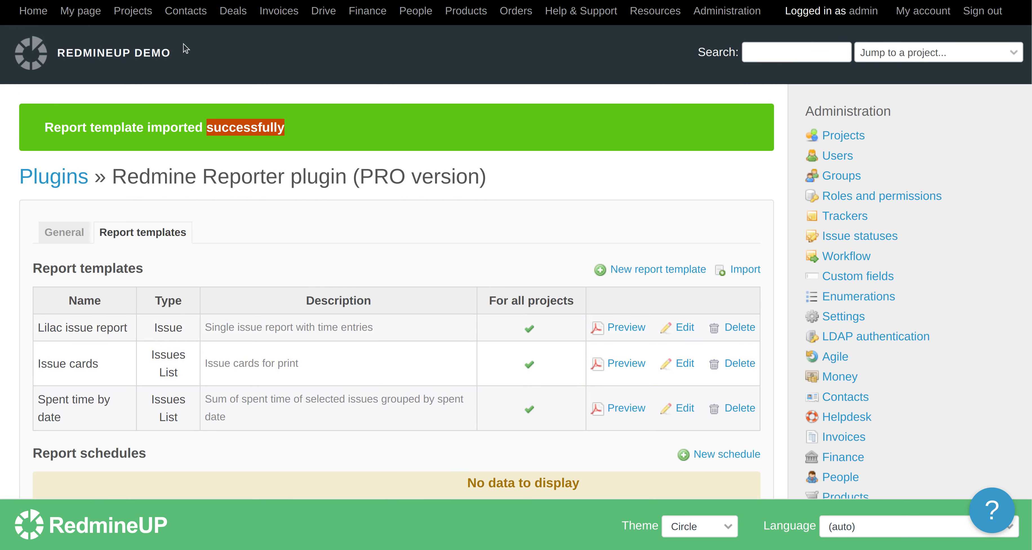
{"action": "left_click", "coordinate": [144, 12]}
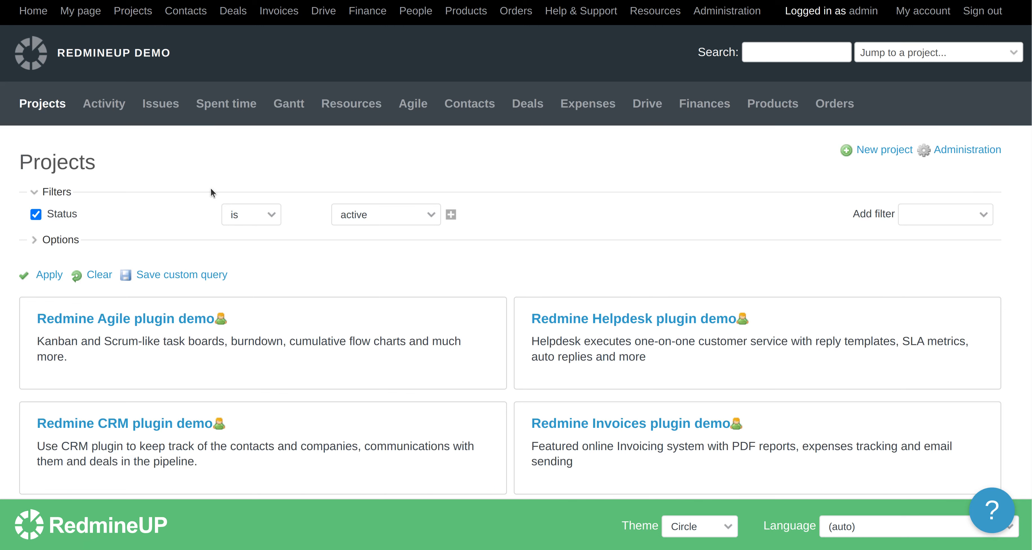
{"action": "left_click", "coordinate": [157, 319]}
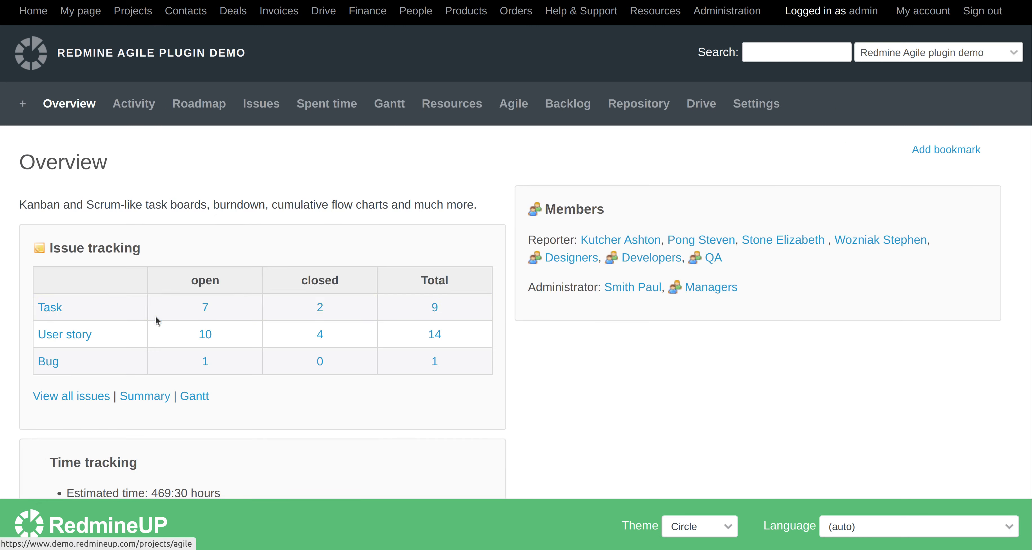
{"action": "left_click", "coordinate": [260, 107]}
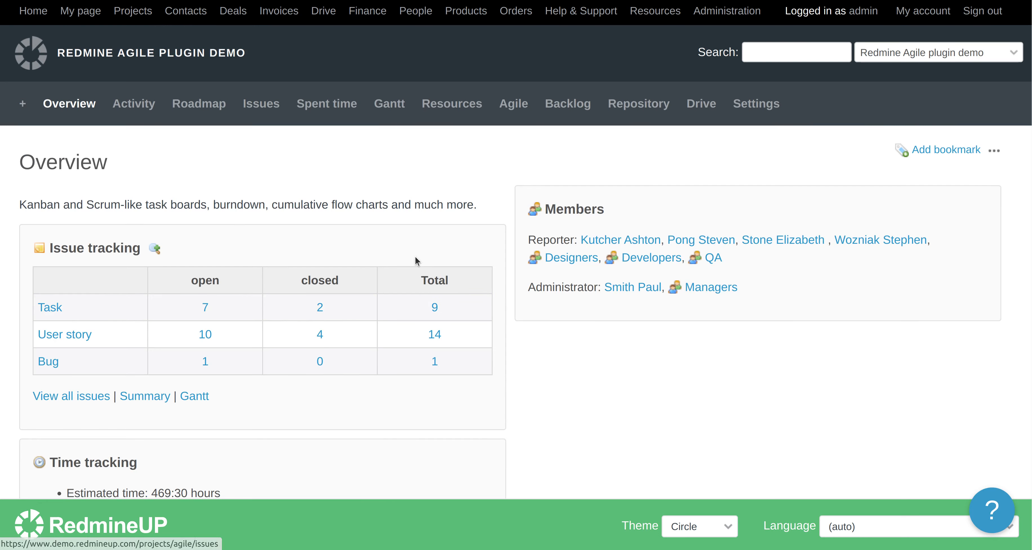
{"action": "scroll", "coordinate": [416, 279], "scroll_direction": "down", "scroll_amount": 10}
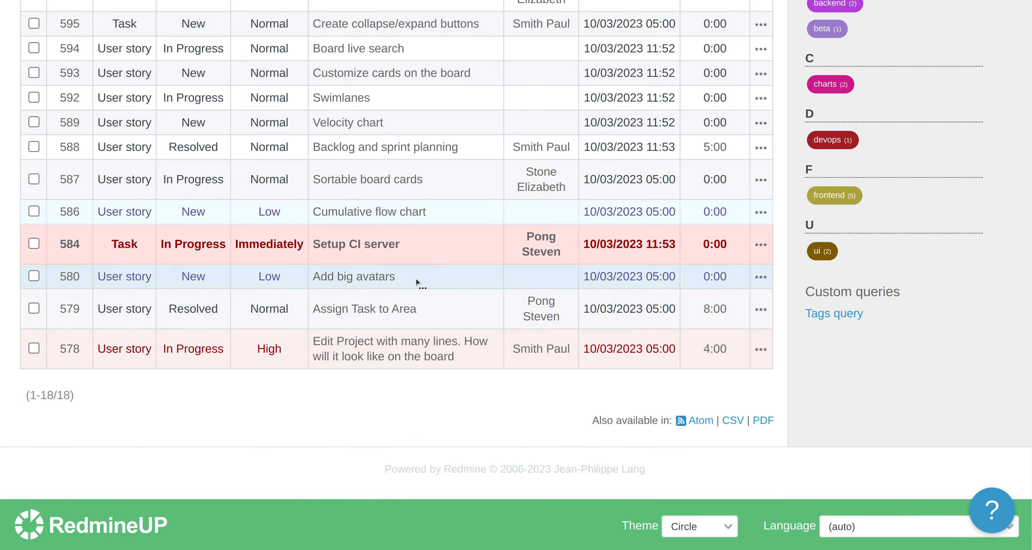
{"action": "scroll", "coordinate": [415, 279], "scroll_direction": "up", "scroll_amount": 10}
{"action": "left_click", "coordinate": [34, 321]}
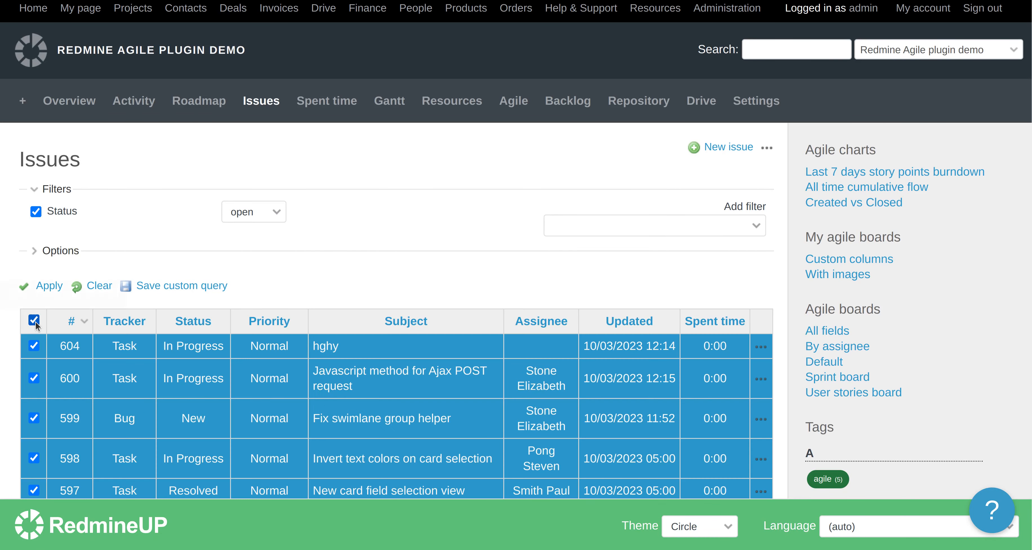
{"action": "right_click", "coordinate": [429, 346]}
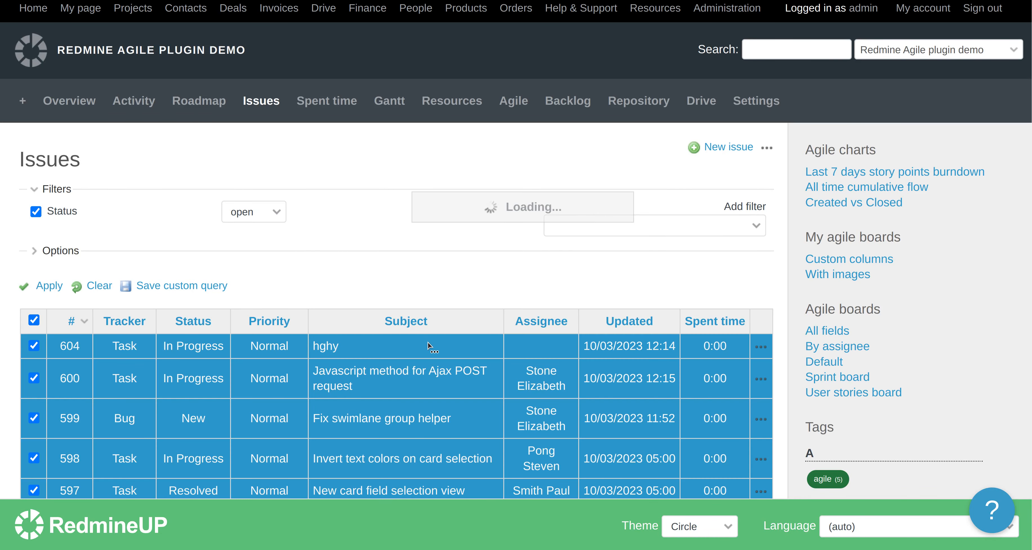
{"action": "mouse_move", "coordinate": [476, 292]}
{"action": "mouse_move", "coordinate": [494, 273]}
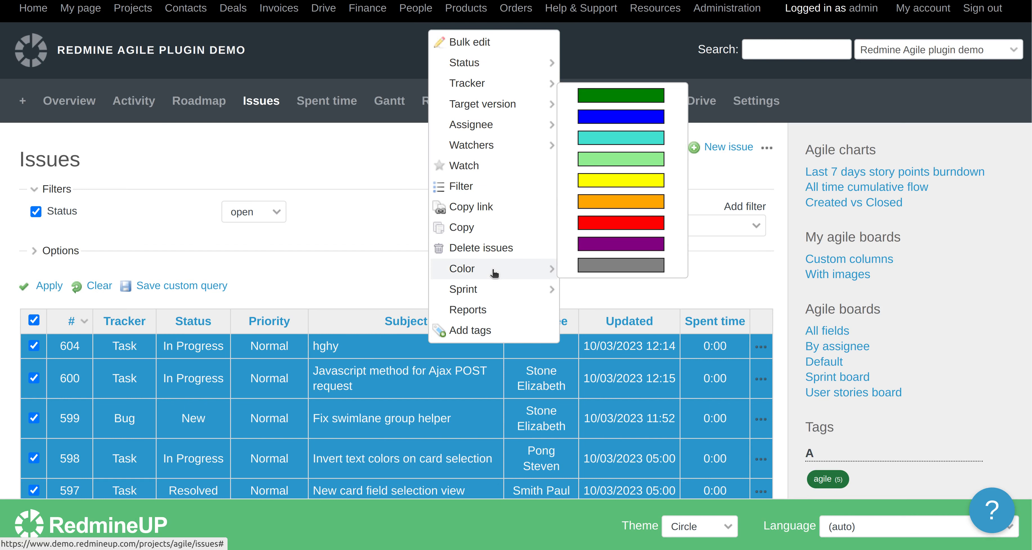
{"action": "left_click", "coordinate": [388, 266]}
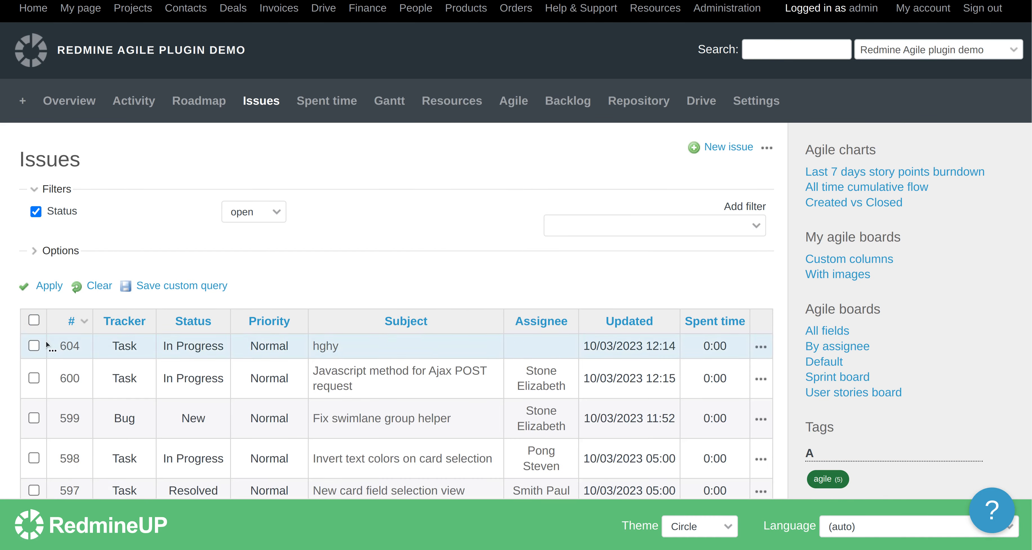
- Select all listed issues and preview their report with the Issue cards template
{"action": "left_click", "coordinate": [34, 320]}
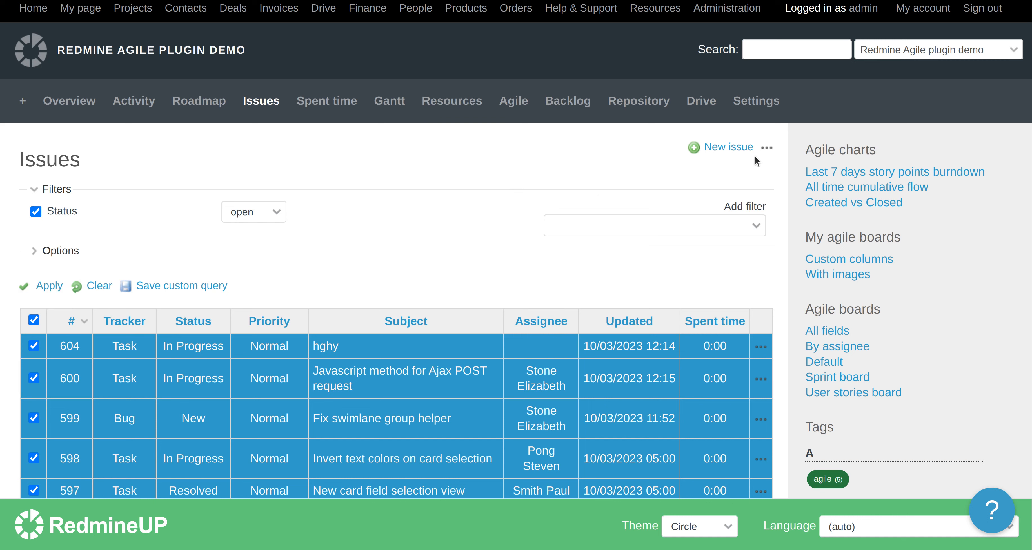
{"action": "left_click", "coordinate": [767, 150]}
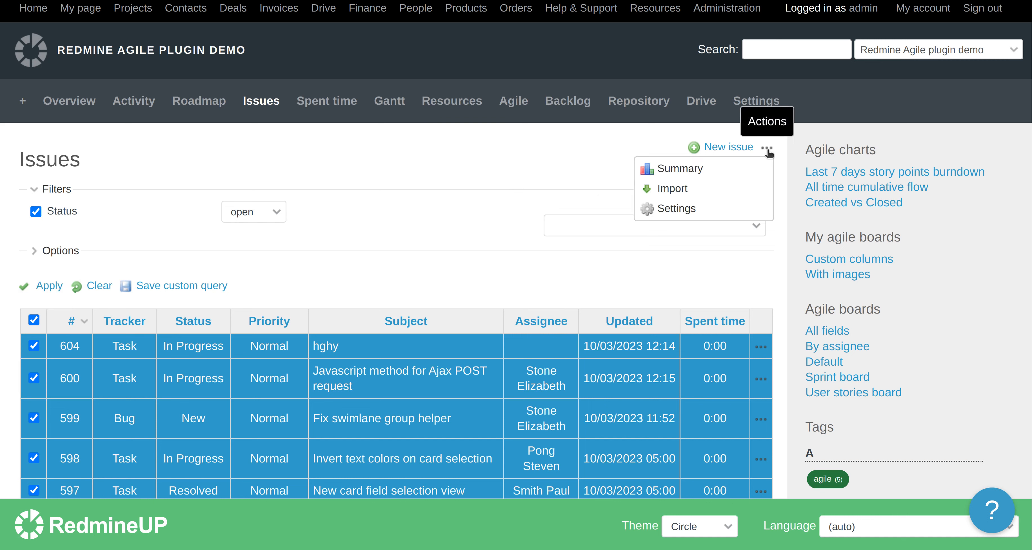
{"action": "right_click", "coordinate": [426, 350]}
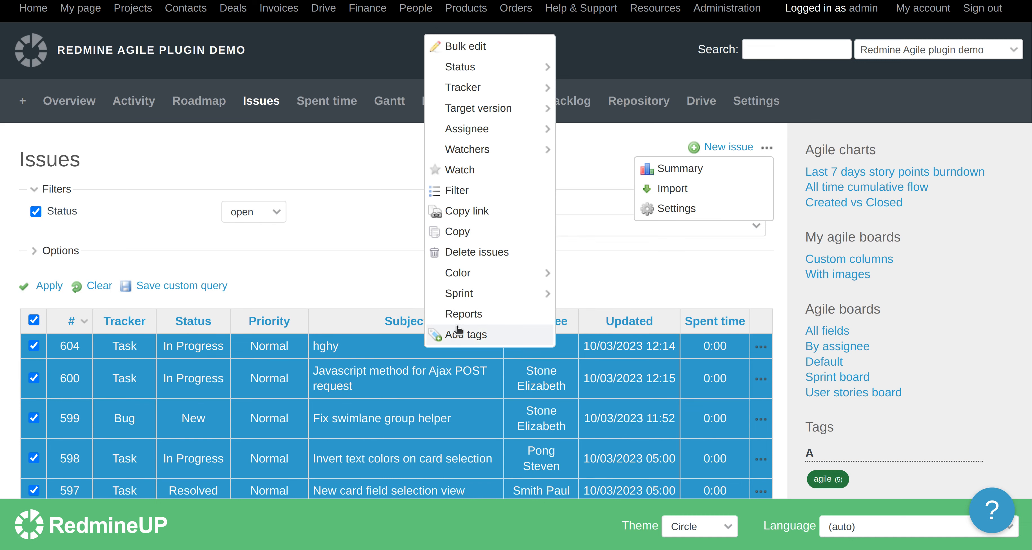
{"action": "left_click", "coordinate": [460, 314]}
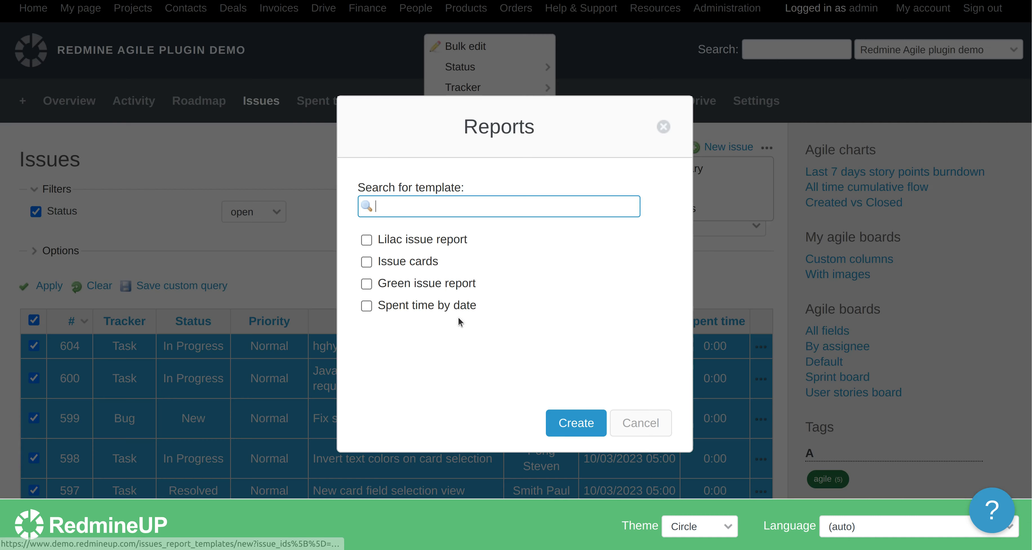
{"action": "left_click", "coordinate": [410, 261]}
{"action": "left_click", "coordinate": [646, 414]}
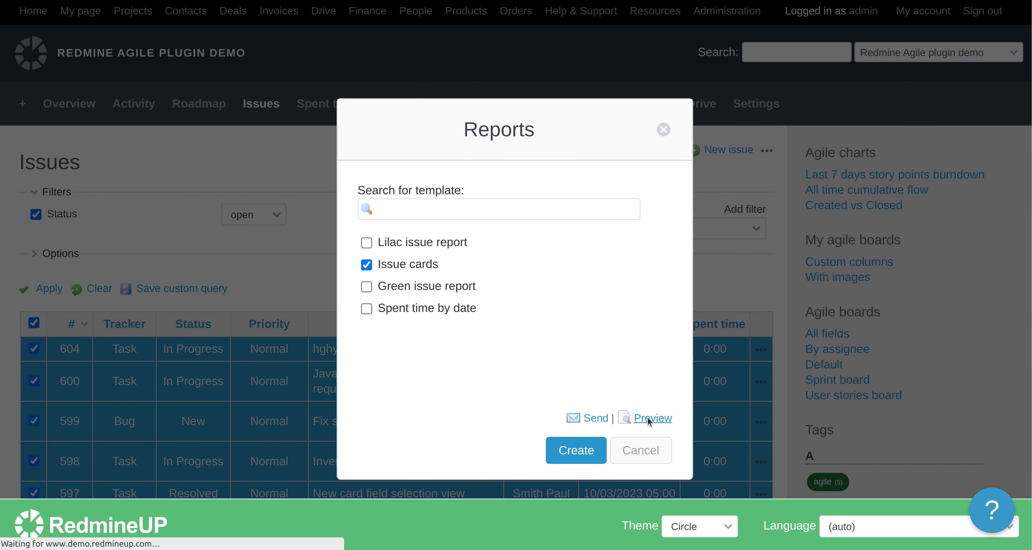
- Return from the issue cards preview to the project's issue list and deselect all issues
{"action": "scroll", "coordinate": [448, 400], "scroll_direction": "down", "scroll_amount": 20}
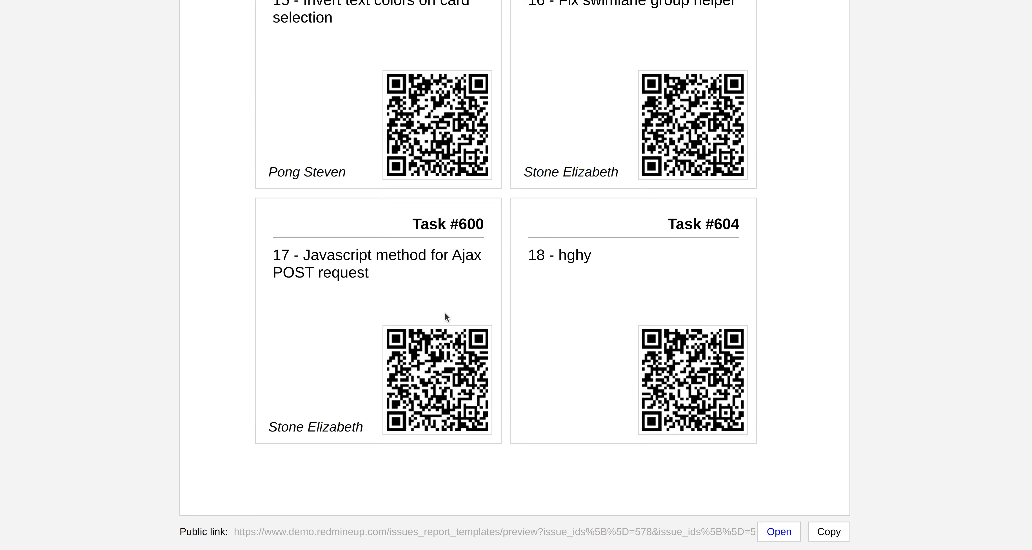
{"action": "scroll", "coordinate": [444, 317], "scroll_direction": "up", "scroll_amount": 20}
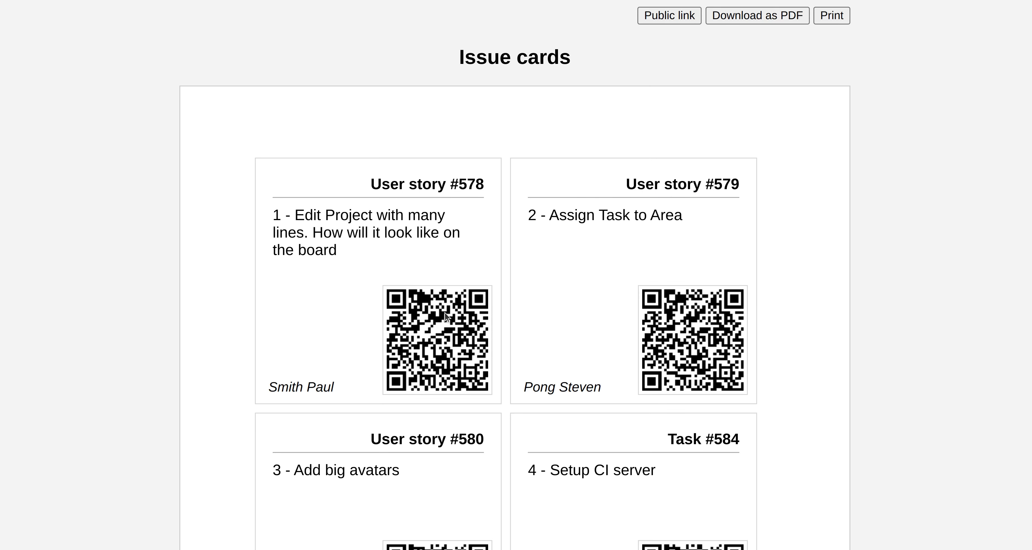
{"action": "scroll", "coordinate": [447, 316], "scroll_direction": "down", "scroll_amount": 15}
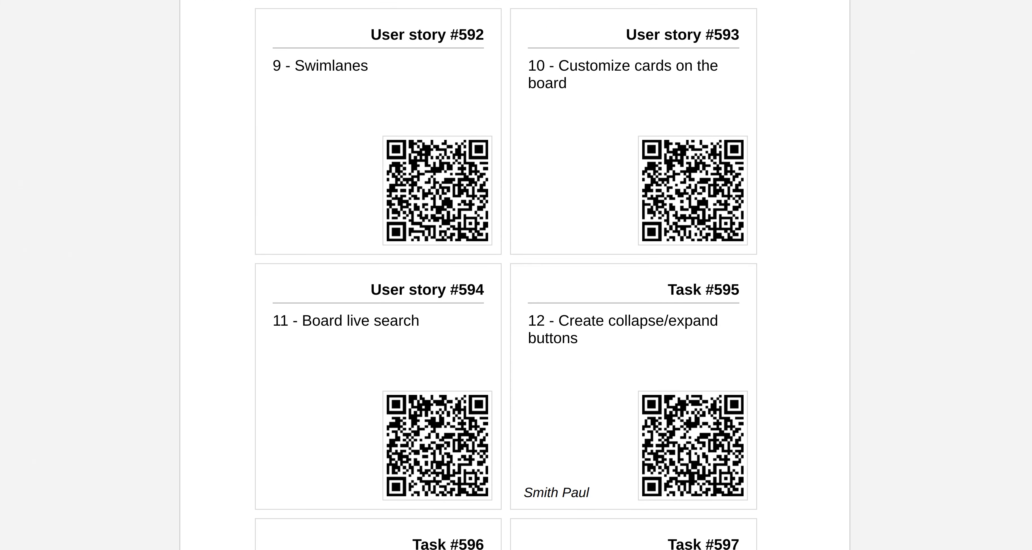
{"action": "key", "text": "alt+Left"}
{"action": "scroll", "coordinate": [125, 195], "scroll_direction": "down", "scroll_amount": 2}
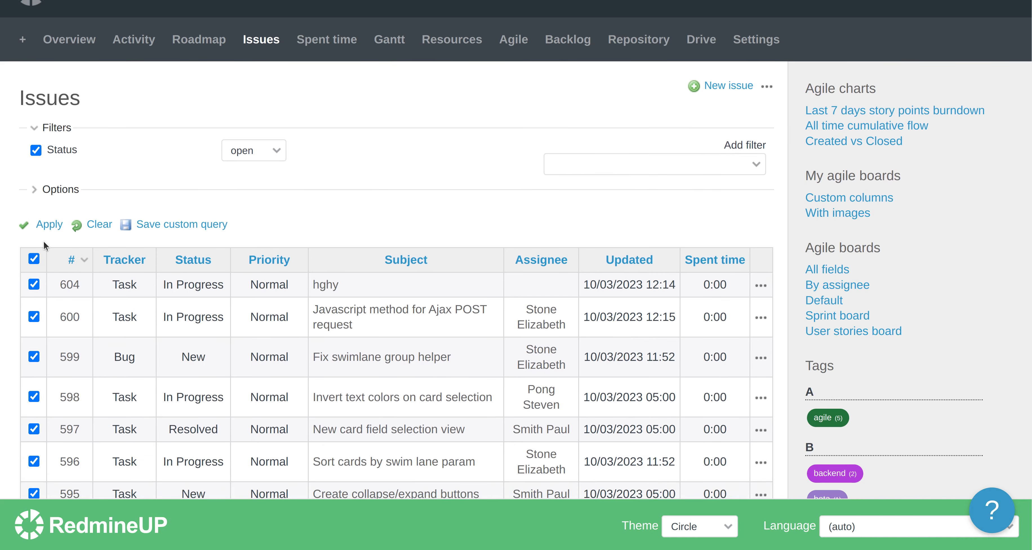
{"action": "left_click", "coordinate": [37, 259]}
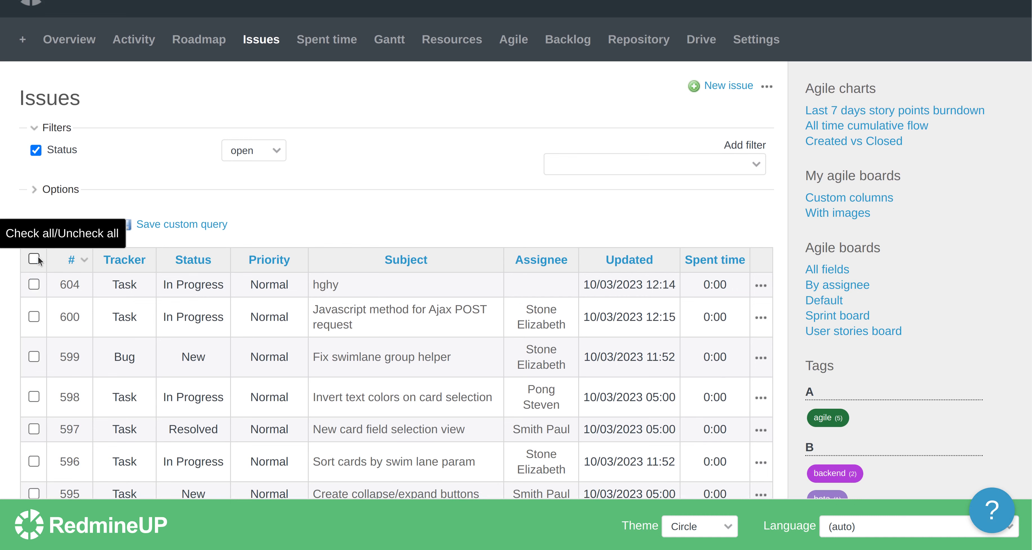
{"action": "scroll", "coordinate": [473, 143], "scroll_direction": "down", "scroll_amount": 2}
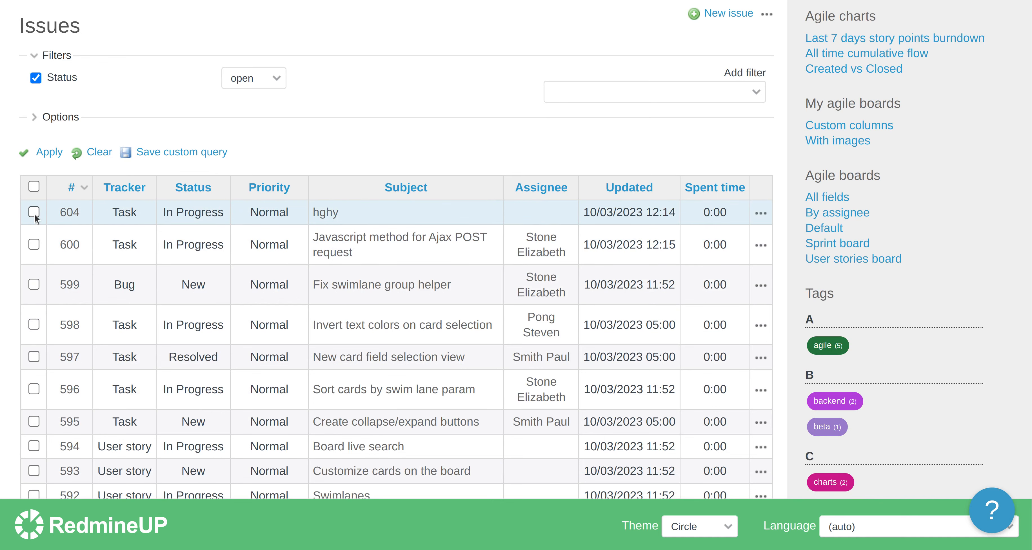
- Color issue 600 green and issue 599 purple in the issue list
{"action": "right_click", "coordinate": [34, 249]}
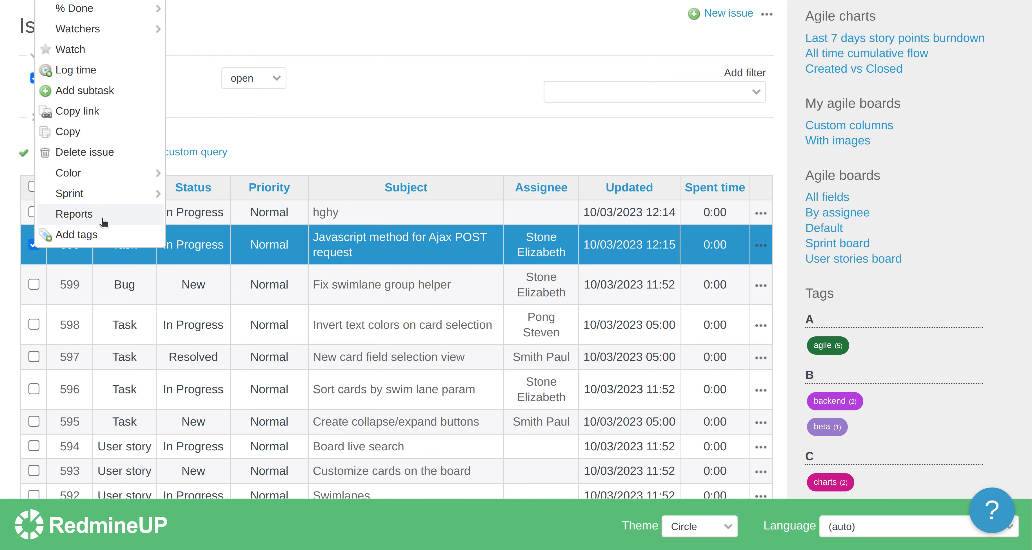
{"action": "mouse_move", "coordinate": [138, 179]}
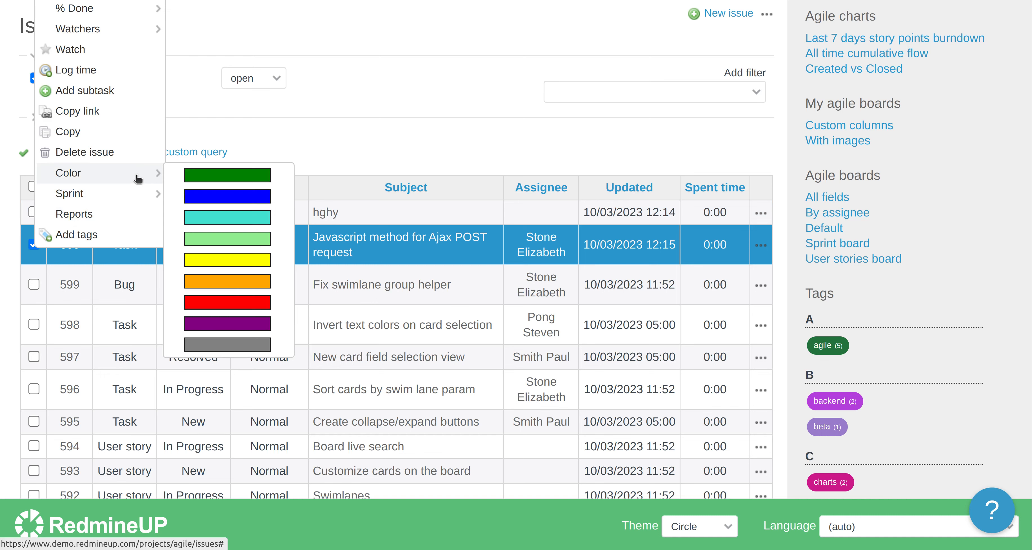
{"action": "left_click", "coordinate": [208, 175]}
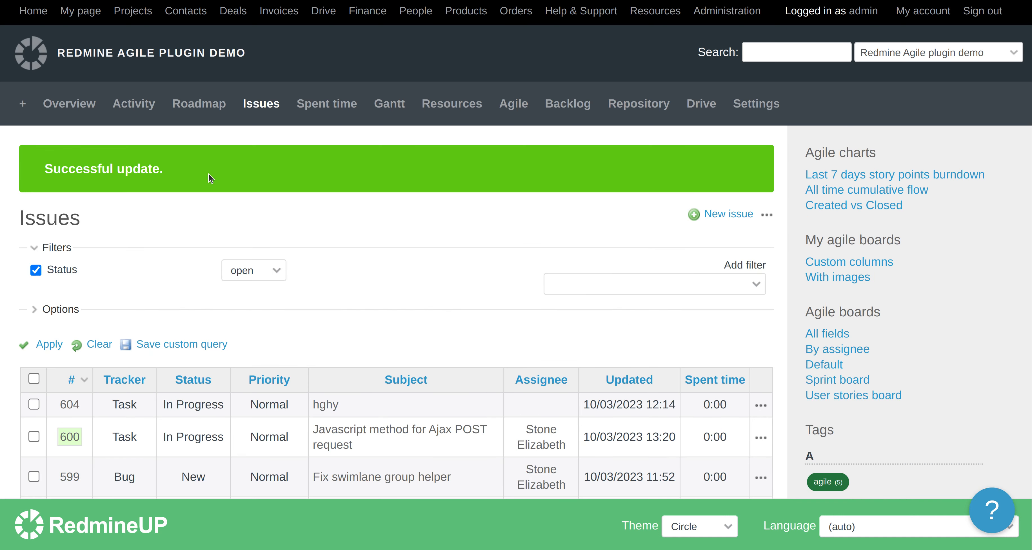
{"action": "scroll", "coordinate": [184, 231], "scroll_direction": "down", "scroll_amount": 3}
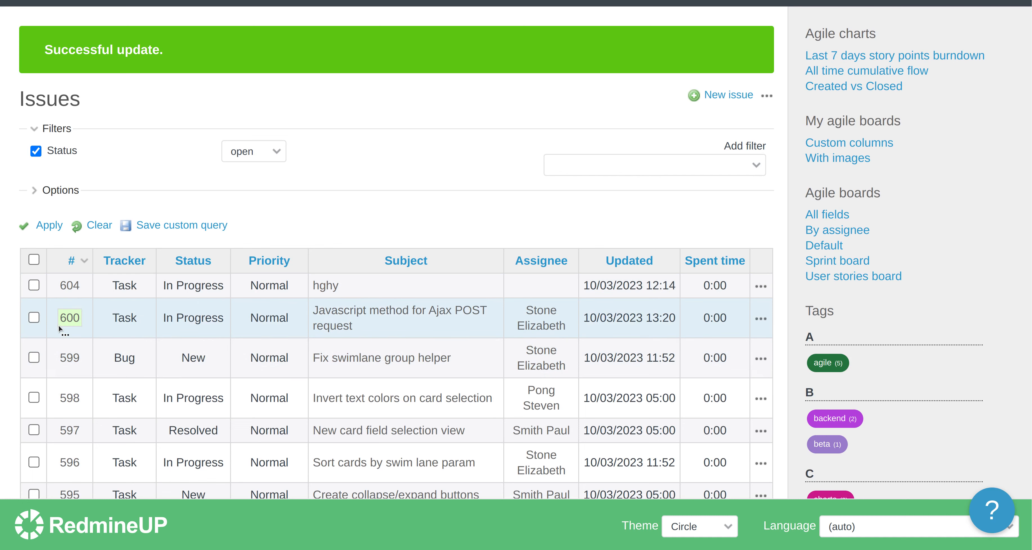
{"action": "right_click", "coordinate": [82, 346]}
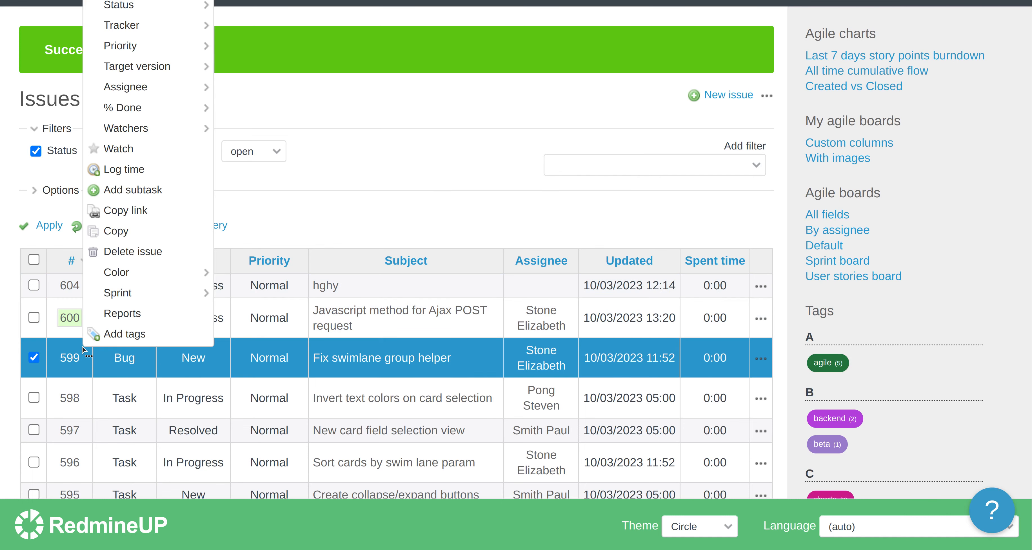
{"action": "mouse_move", "coordinate": [172, 269]}
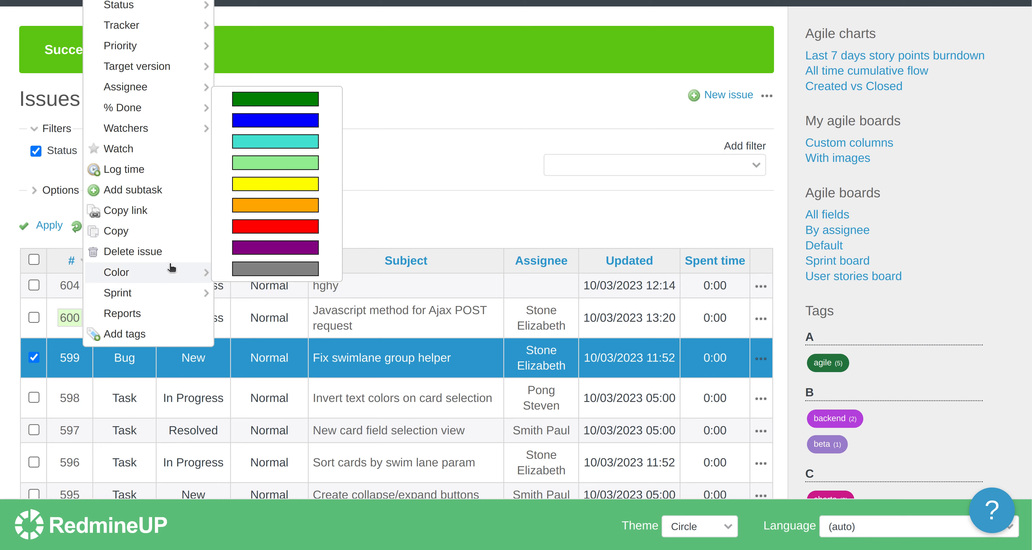
{"action": "left_click", "coordinate": [260, 253]}
- Color issue 598 turquoise and issue 597 yellow in the issue list
{"action": "scroll", "coordinate": [246, 344], "scroll_direction": "down", "scroll_amount": 10}
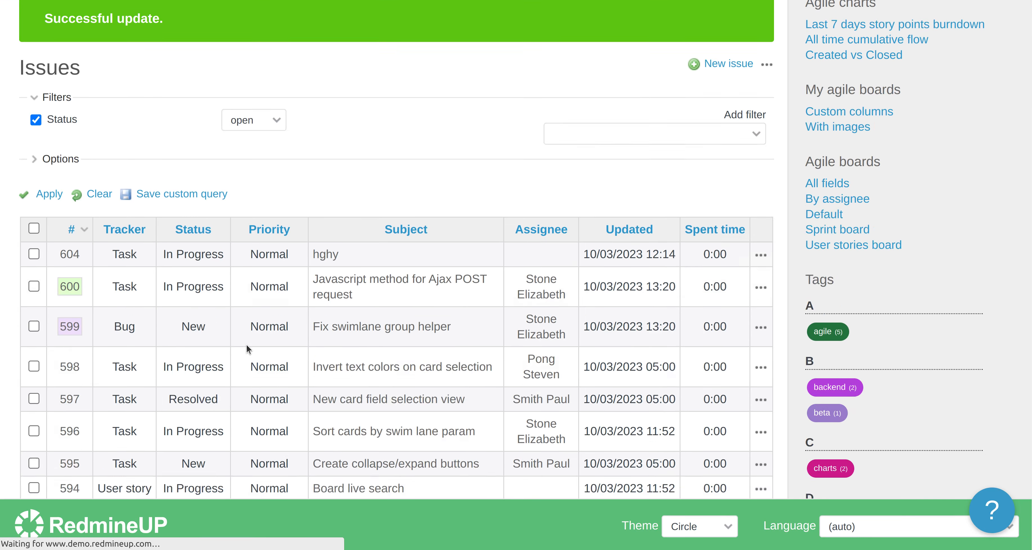
{"action": "scroll", "coordinate": [158, 223], "scroll_direction": "up", "scroll_amount": 2}
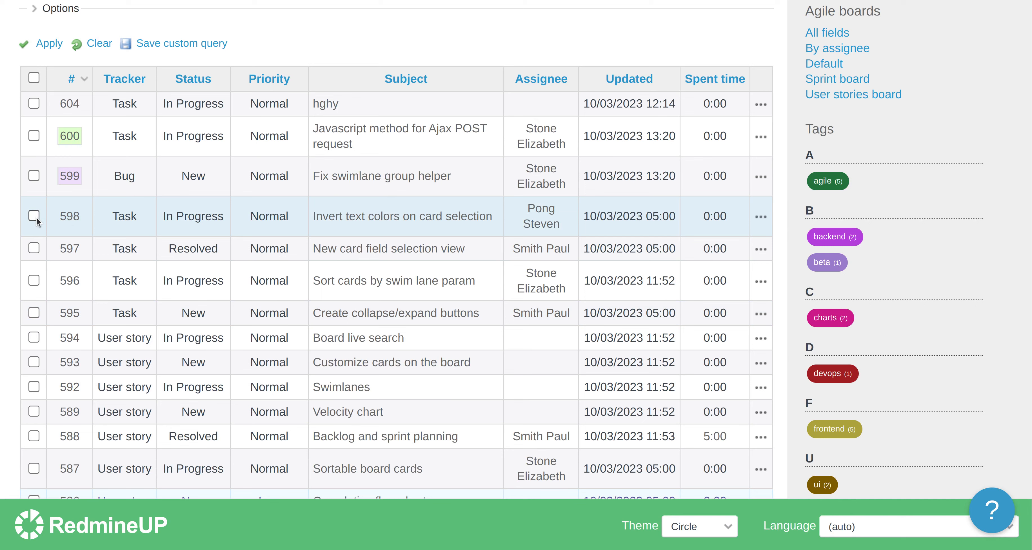
{"action": "right_click", "coordinate": [72, 207]}
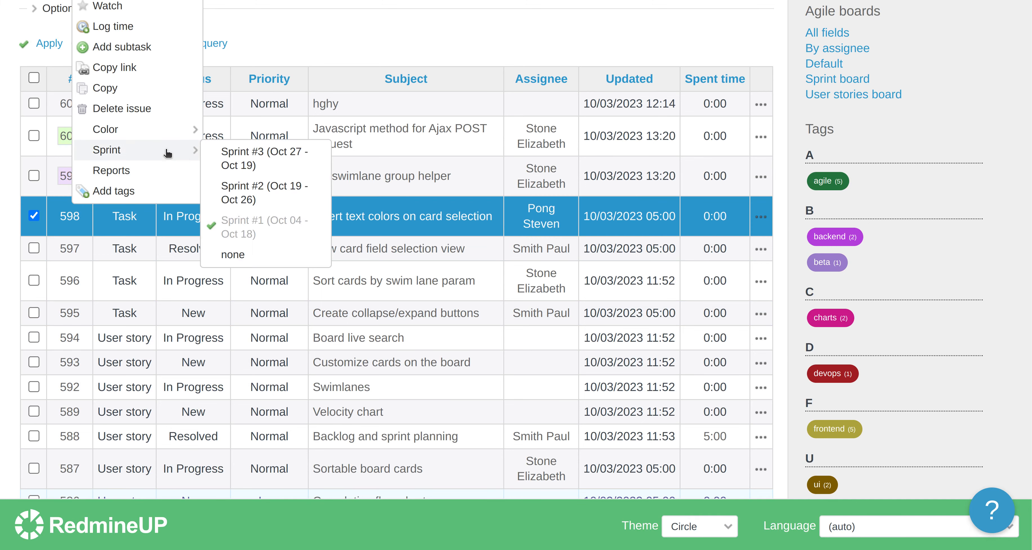
{"action": "mouse_move", "coordinate": [140, 129]}
{"action": "left_click", "coordinate": [245, 184]}
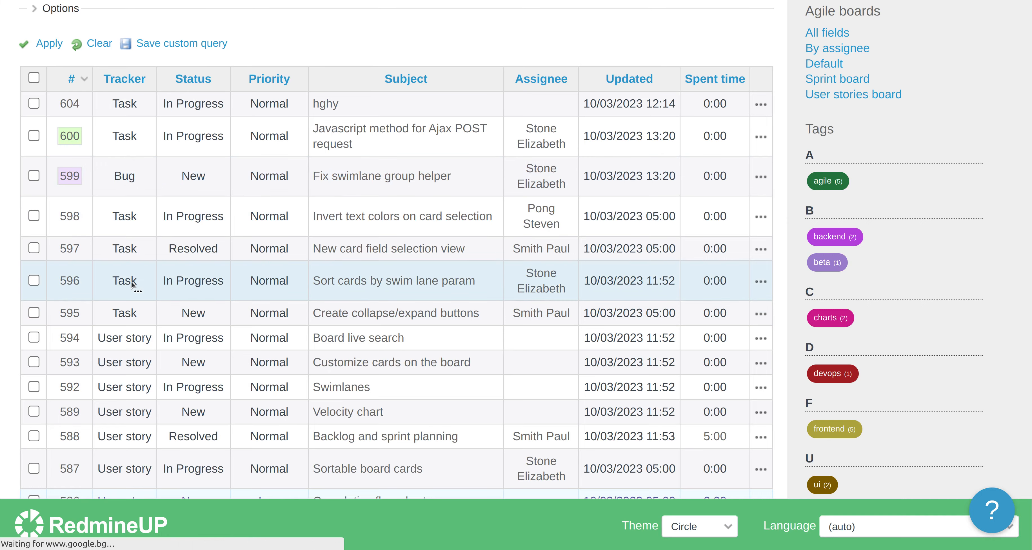
{"action": "scroll", "coordinate": [137, 325], "scroll_direction": "down", "scroll_amount": 5}
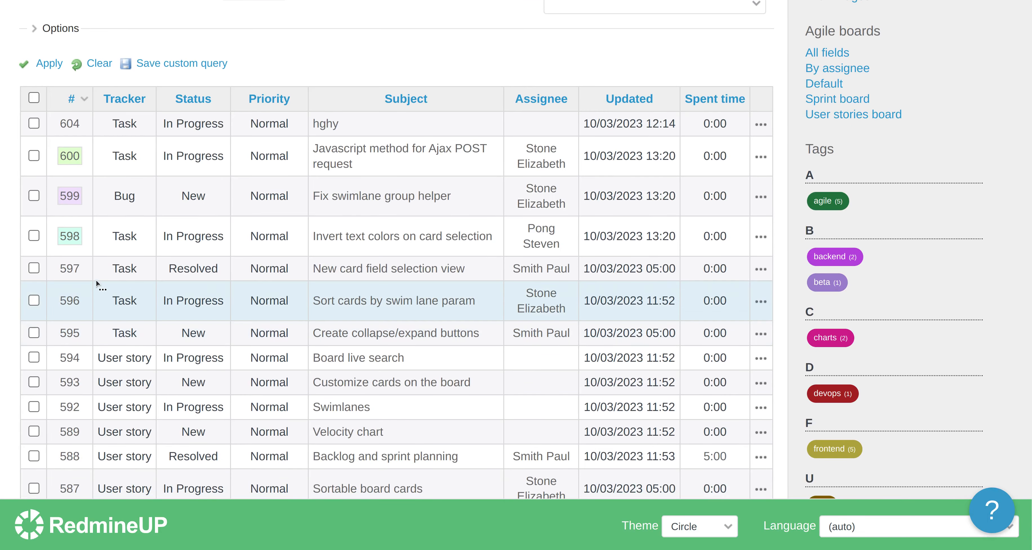
{"action": "right_click", "coordinate": [87, 273]}
{"action": "mouse_move", "coordinate": [180, 195]}
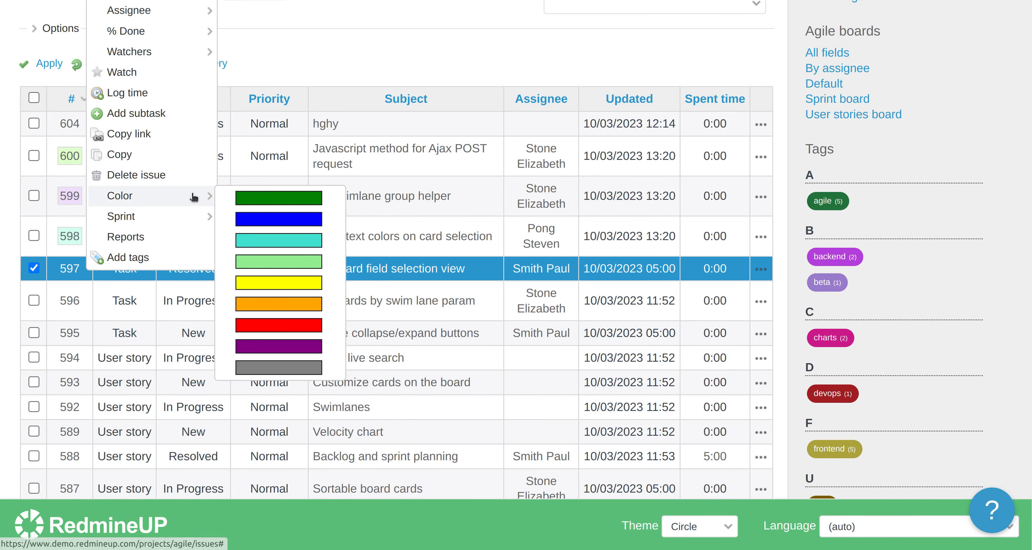
{"action": "left_click", "coordinate": [270, 289]}
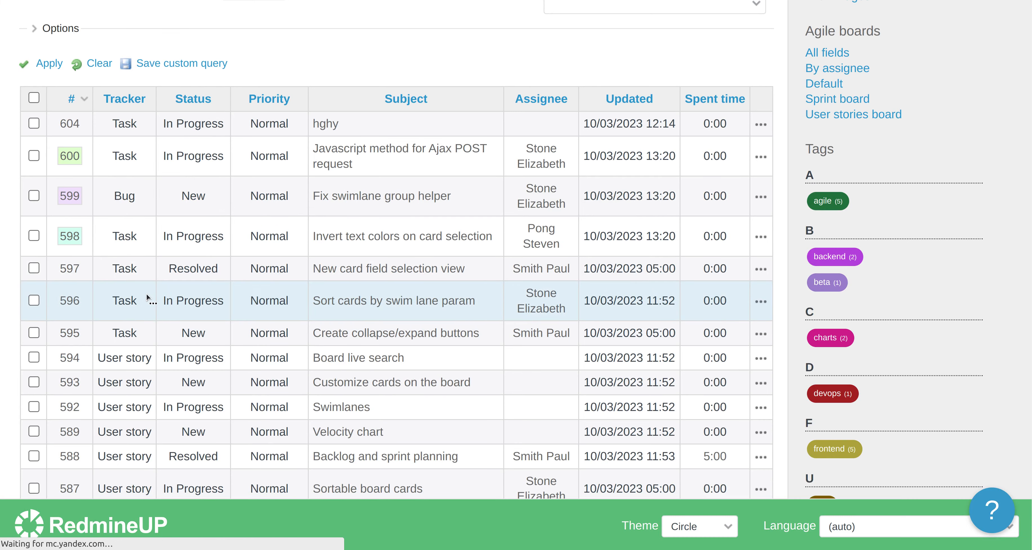
- Color issue 596, "Sort cards by swim lane param", red in the issue list
{"action": "scroll", "coordinate": [116, 328], "scroll_direction": "down", "scroll_amount": 5}
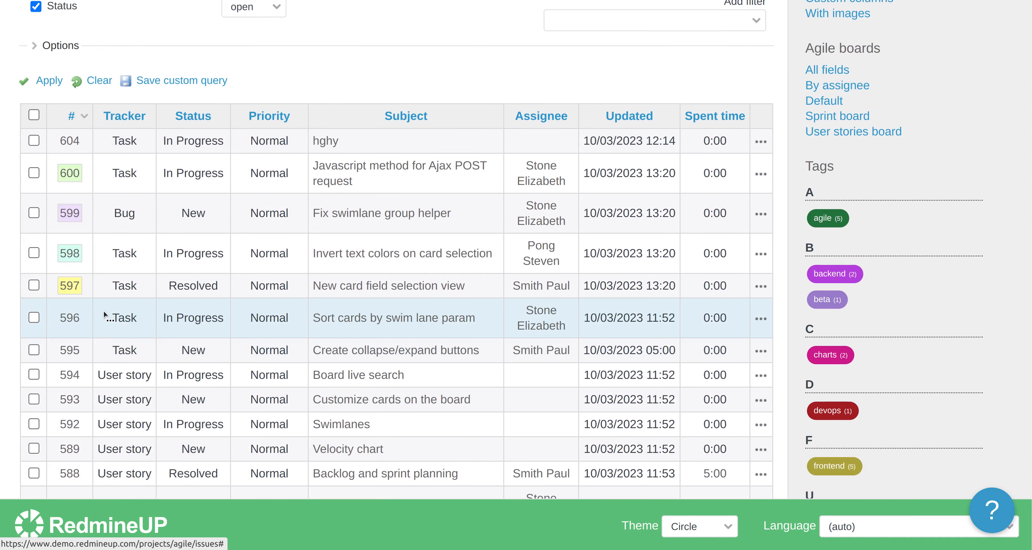
{"action": "right_click", "coordinate": [85, 307]}
{"action": "mouse_move", "coordinate": [185, 238]}
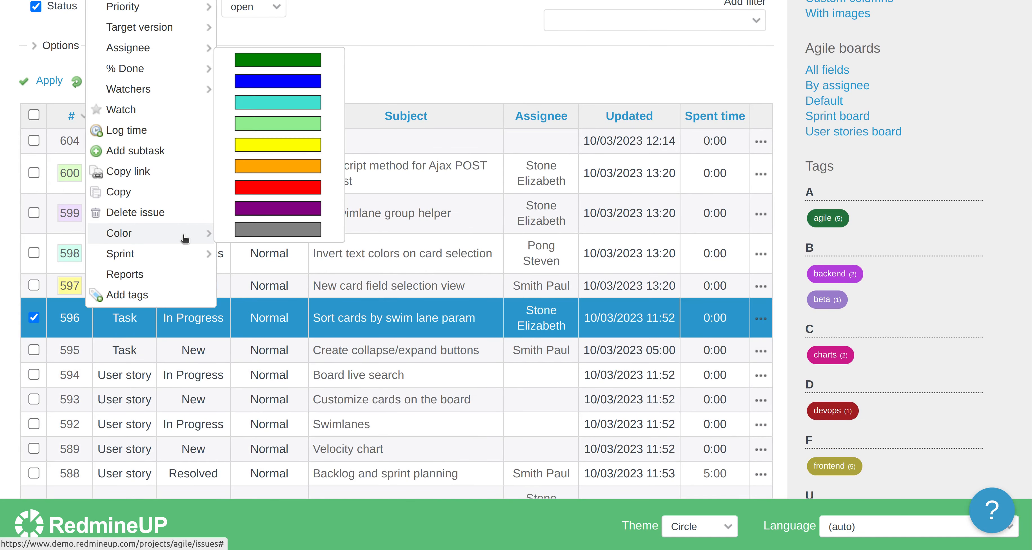
{"action": "left_click", "coordinate": [257, 191]}
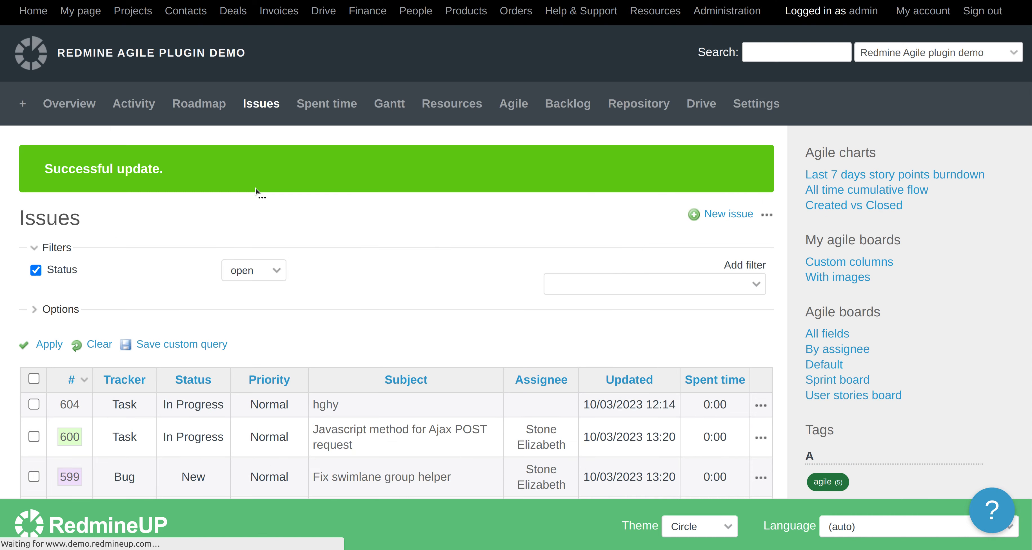
- Edit the issue "Create collapse/expand buttons", set its color to purple and submit the change
{"action": "scroll", "coordinate": [277, 216], "scroll_direction": "down", "scroll_amount": 5}
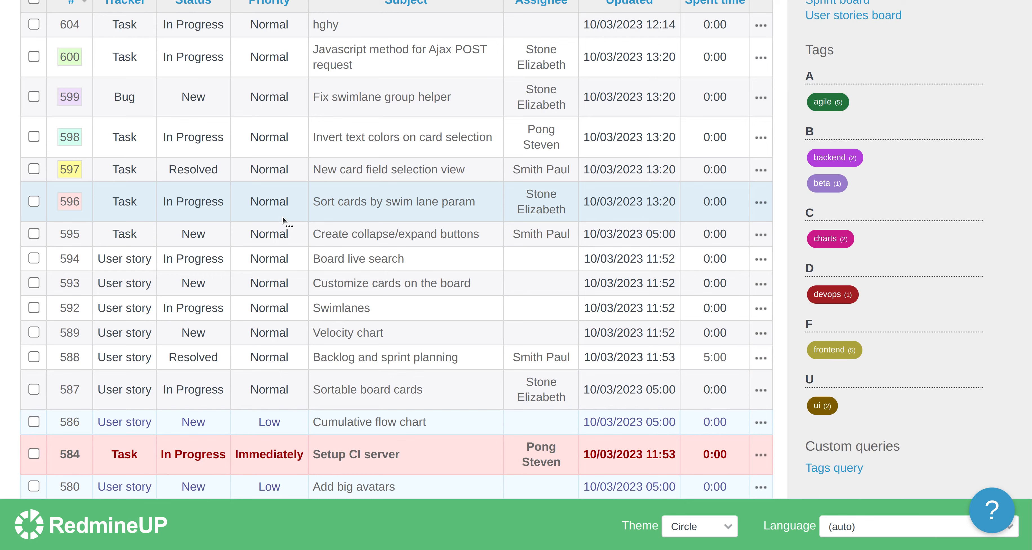
{"action": "left_click", "coordinate": [336, 234]}
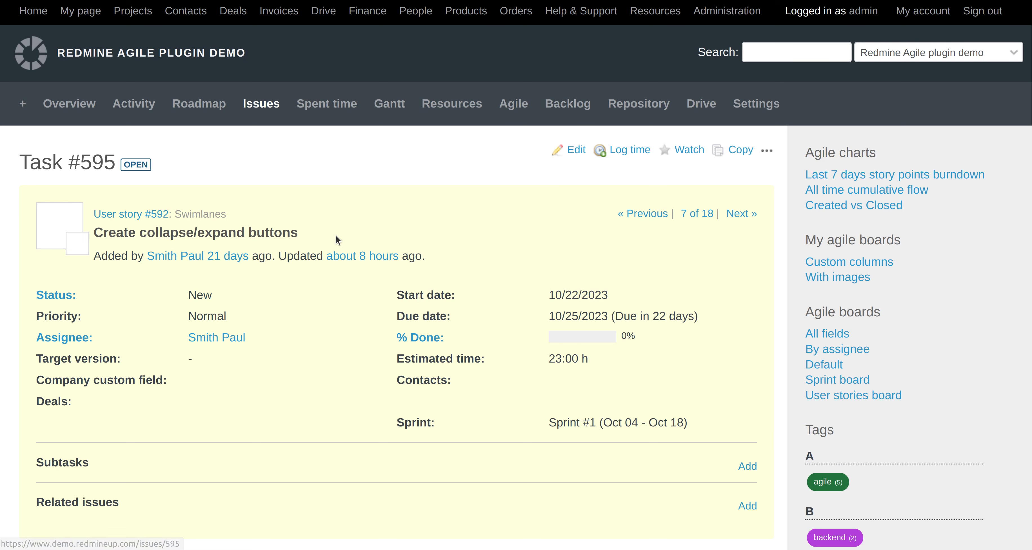
{"action": "left_click", "coordinate": [573, 151]}
{"action": "scroll", "coordinate": [533, 201], "scroll_direction": "down", "scroll_amount": 2}
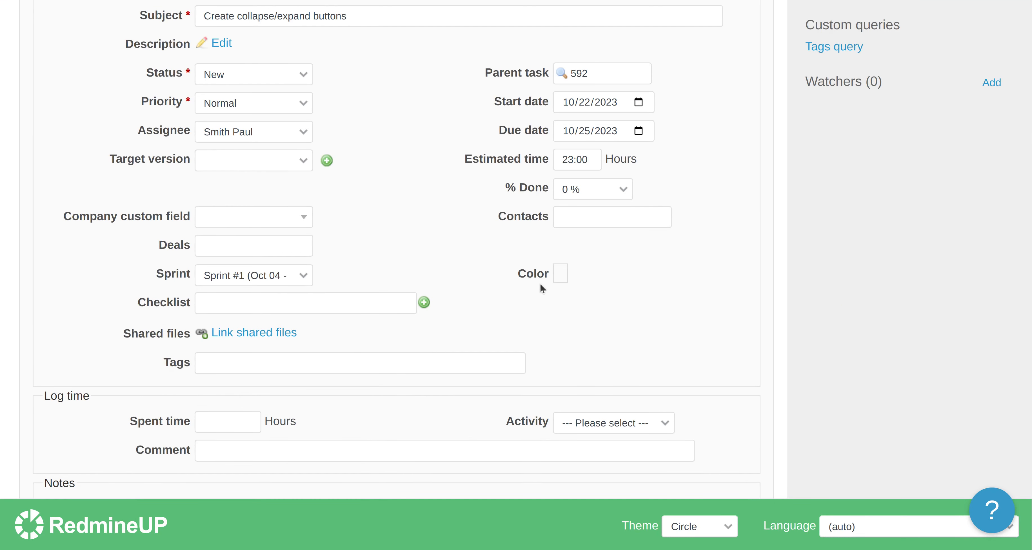
{"action": "left_click", "coordinate": [560, 275]}
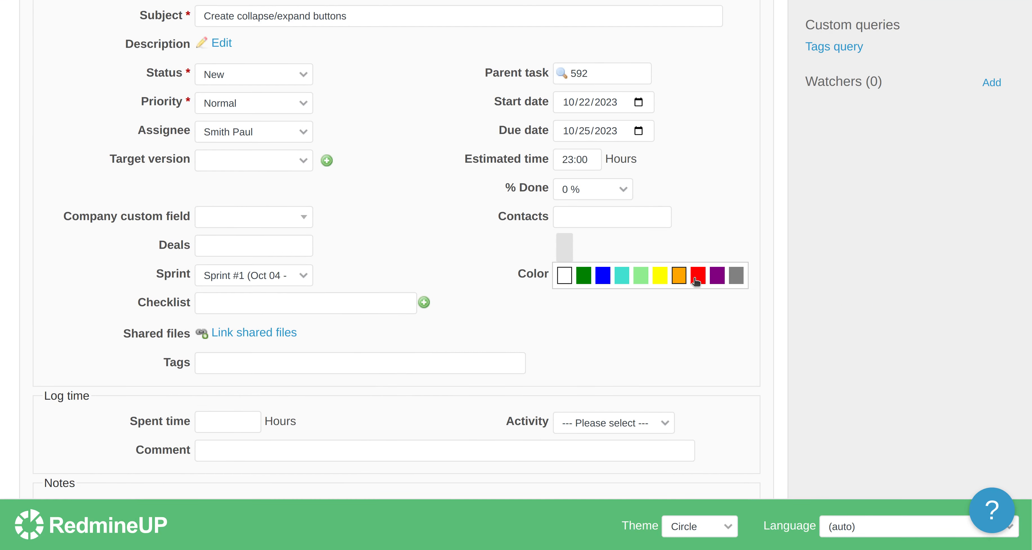
{"action": "left_click", "coordinate": [717, 275]}
{"action": "scroll", "coordinate": [602, 334], "scroll_direction": "down", "scroll_amount": 8}
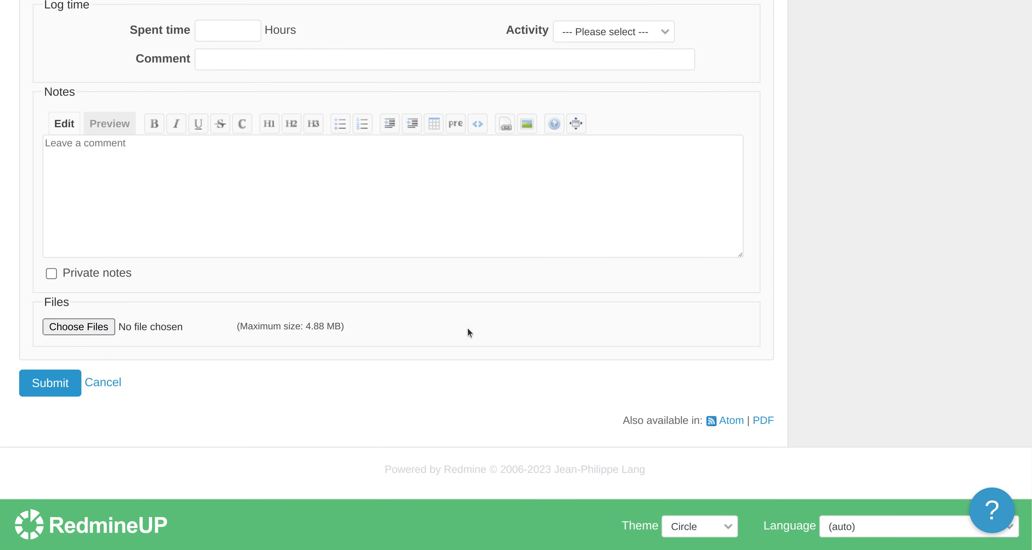
{"action": "left_click", "coordinate": [68, 394]}
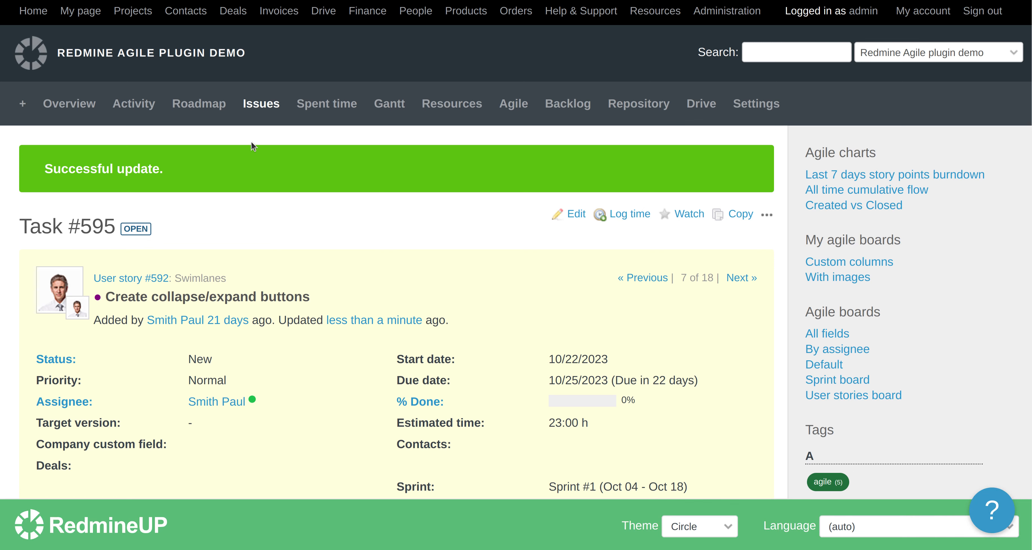
- Return to the project's issue list and check the color marks on the issue numbers
{"action": "left_click", "coordinate": [262, 110]}
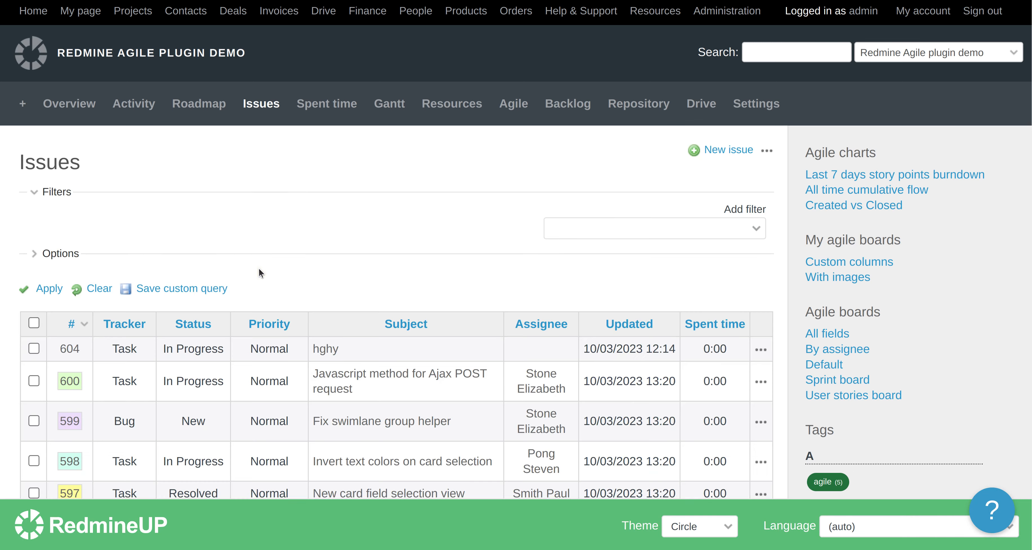
{"action": "scroll", "coordinate": [258, 268], "scroll_direction": "down", "scroll_amount": 3}
{"action": "scroll", "coordinate": [258, 268], "scroll_direction": "down", "scroll_amount": 3}
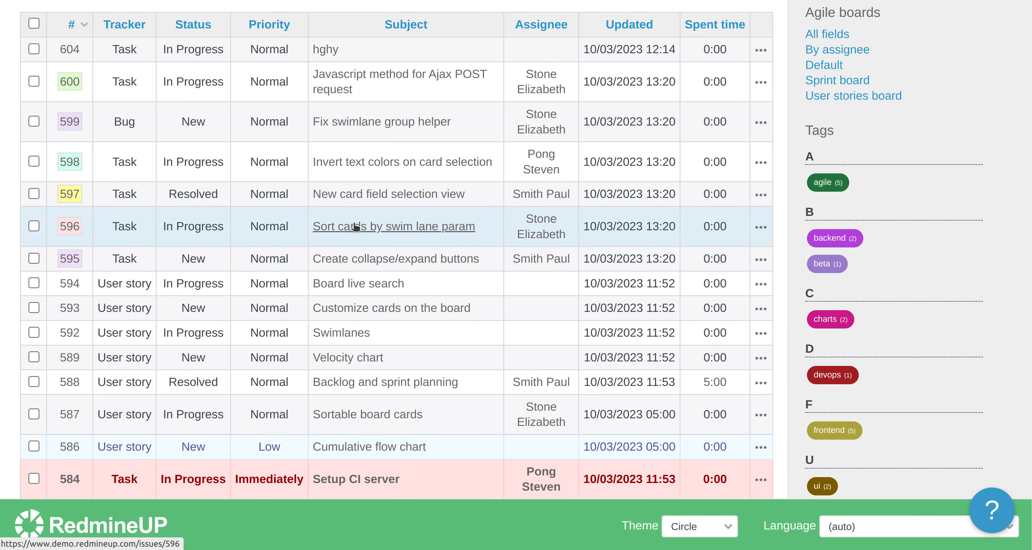
{"action": "scroll", "coordinate": [309, 191], "scroll_direction": "up", "scroll_amount": 5}
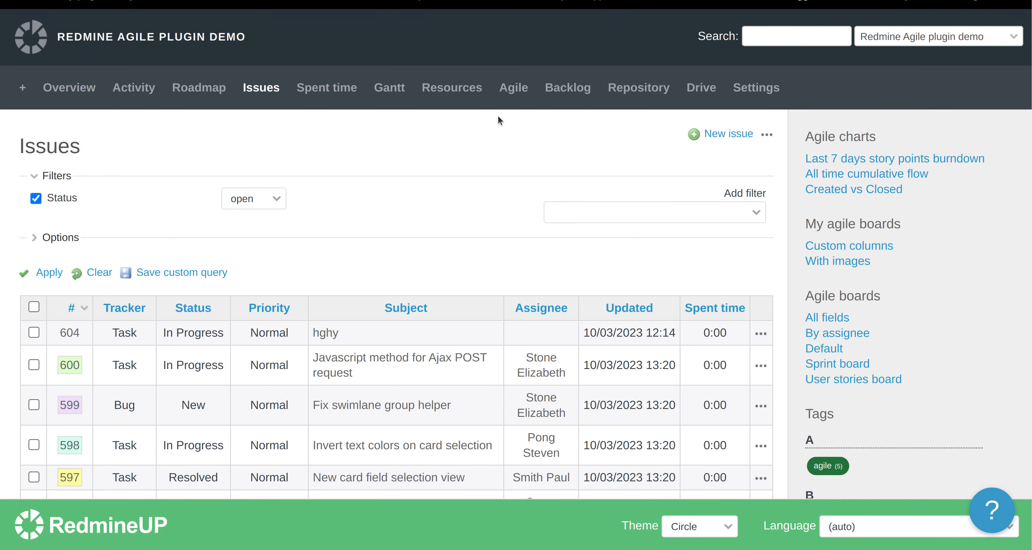
- Open the project's Agile board and examine the card colors in the New, In Progress and Resolved columns
{"action": "left_click", "coordinate": [513, 89]}
{"action": "scroll", "coordinate": [454, 143], "scroll_direction": "down", "scroll_amount": 6}
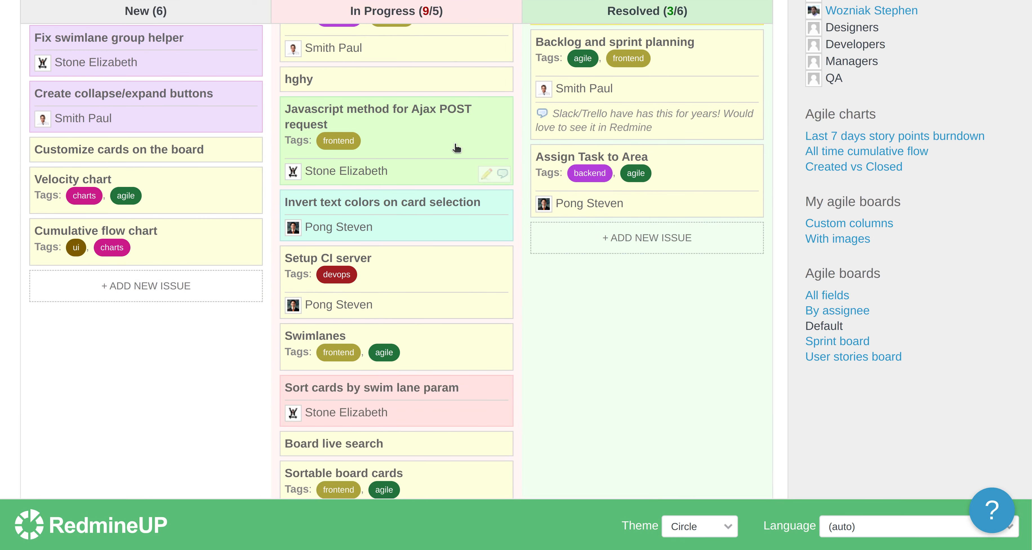
{"action": "scroll", "coordinate": [398, 159], "scroll_direction": "down", "scroll_amount": 5}
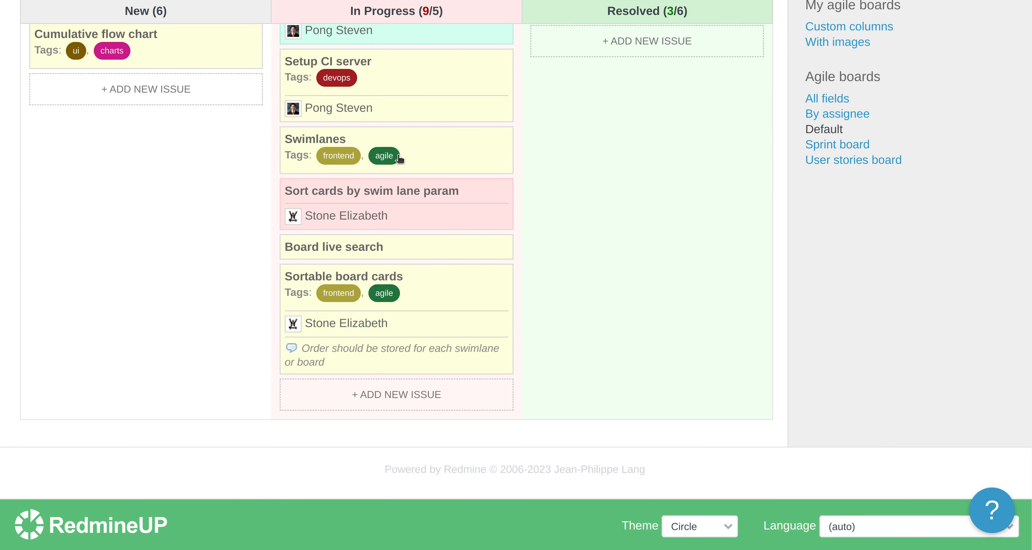
{"action": "scroll", "coordinate": [399, 159], "scroll_direction": "up", "scroll_amount": 5}
{"action": "scroll", "coordinate": [399, 159], "scroll_direction": "up", "scroll_amount": 2}
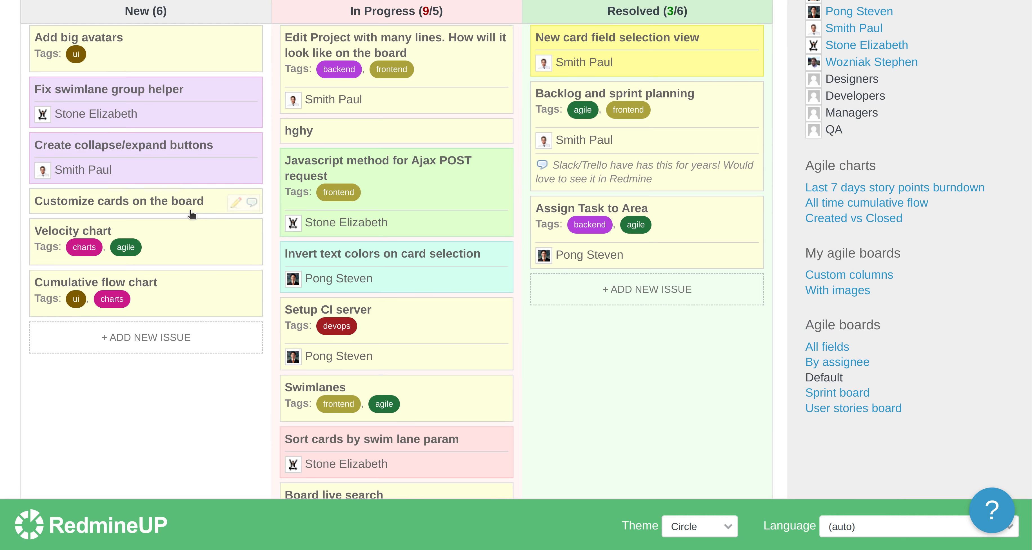
- Color the New column cards "Customize cards on the board", "Velocity chart" and "Cumulative flow chart" orange together
{"action": "left_click", "coordinate": [217, 212]}
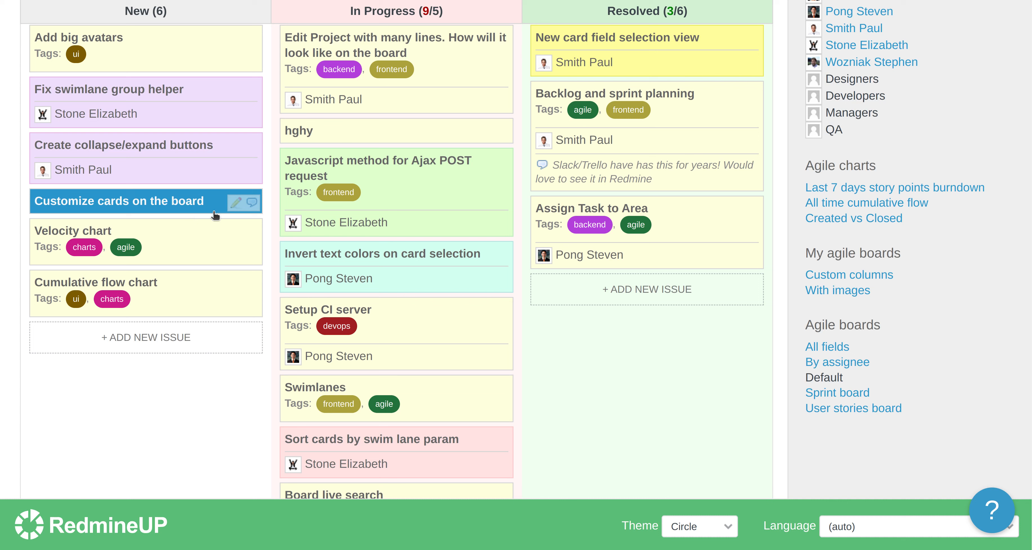
{"action": "left_click", "coordinate": [207, 242], "text": "ctrl"}
{"action": "left_click", "coordinate": [196, 289], "text": "ctrl"}
{"action": "right_click", "coordinate": [194, 241]}
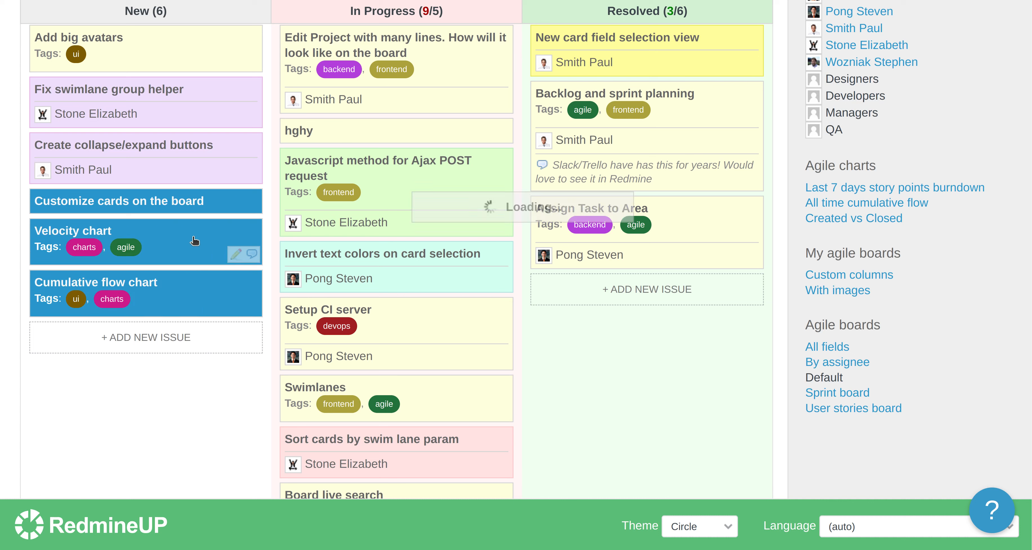
{"action": "mouse_move", "coordinate": [295, 162]}
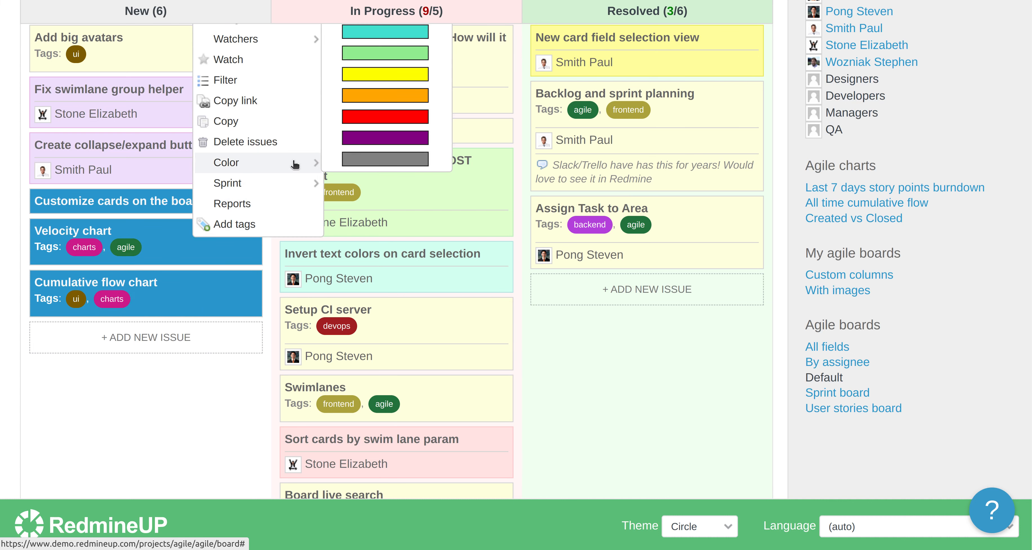
{"action": "left_click", "coordinate": [384, 98]}
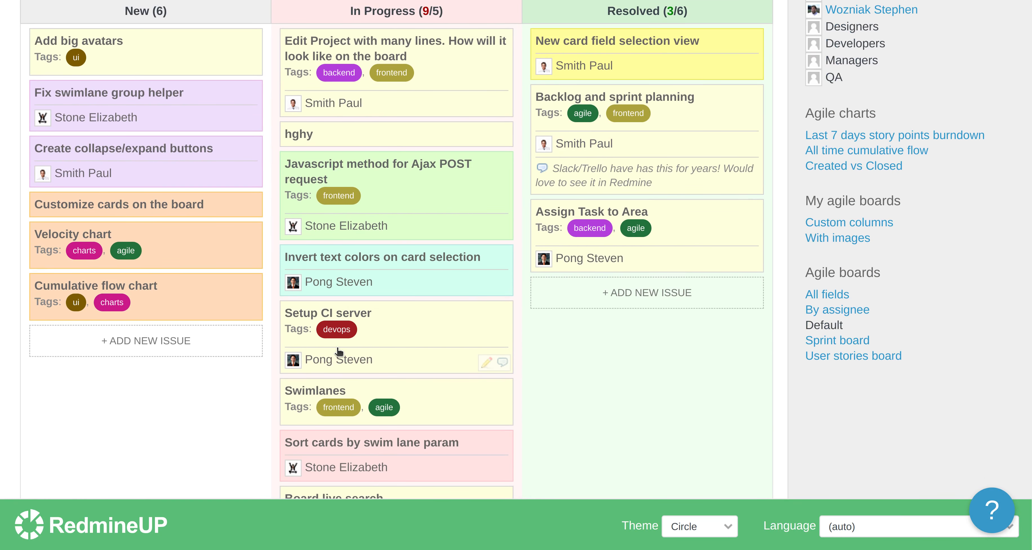
- Color the In Progress cards "Setup CI server", "Swimlanes", "hghy" and "Edit Project with many lines" gray together
{"action": "left_click", "coordinate": [426, 340]}
{"action": "left_click", "coordinate": [419, 394], "text": "ctrl"}
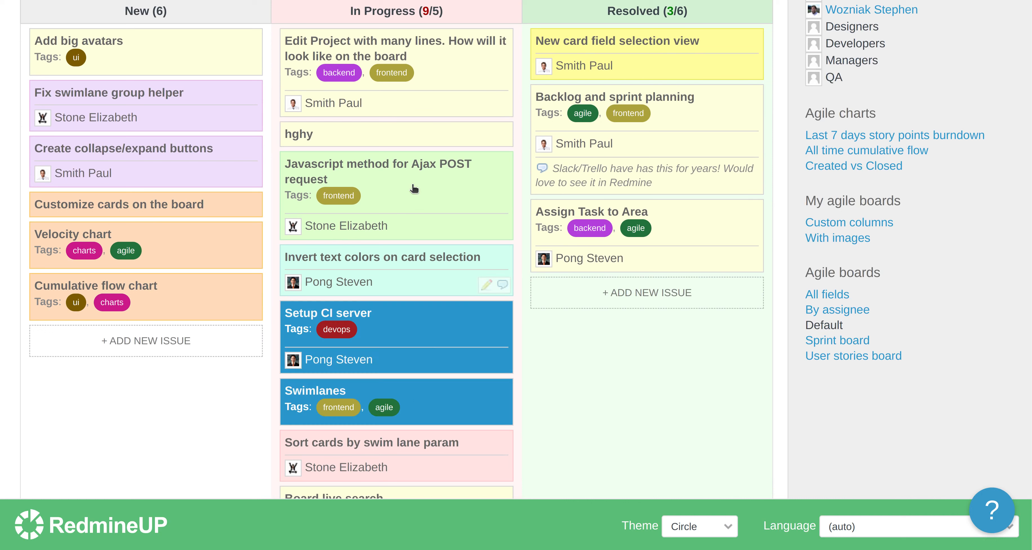
{"action": "left_click", "coordinate": [399, 134], "text": "ctrl"}
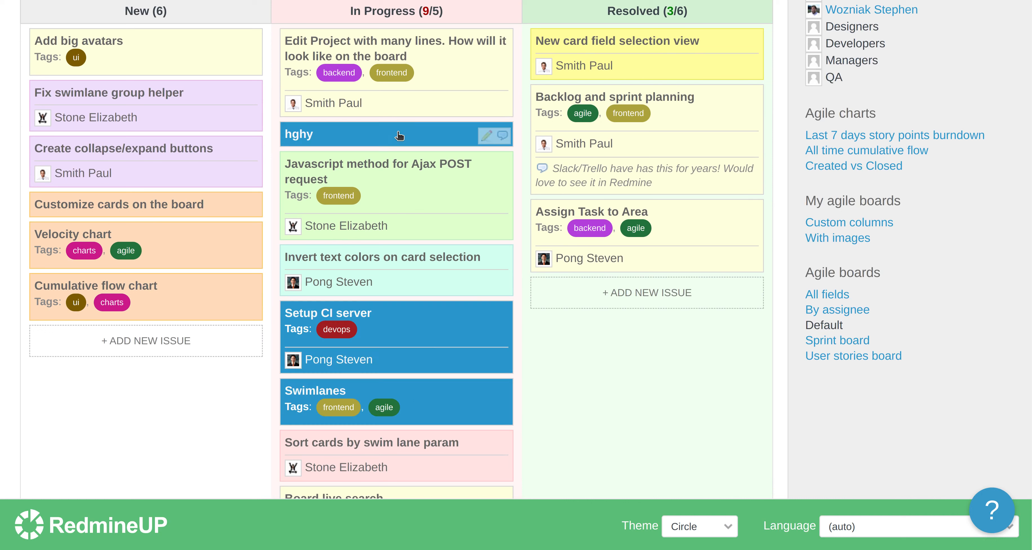
{"action": "left_click", "coordinate": [436, 57], "text": "ctrl"}
{"action": "right_click", "coordinate": [437, 57]}
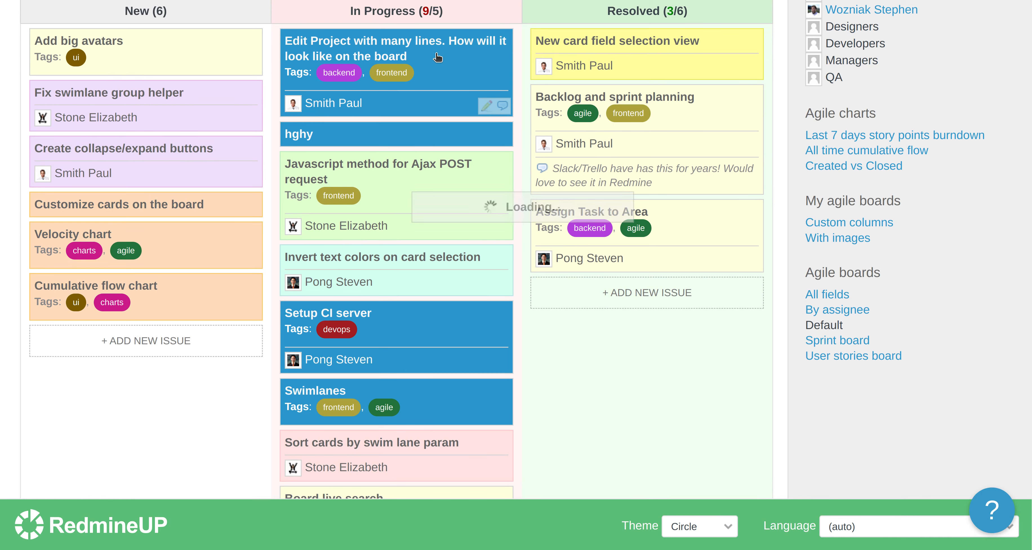
{"action": "scroll", "coordinate": [445, 80], "scroll_direction": "up", "scroll_amount": 5}
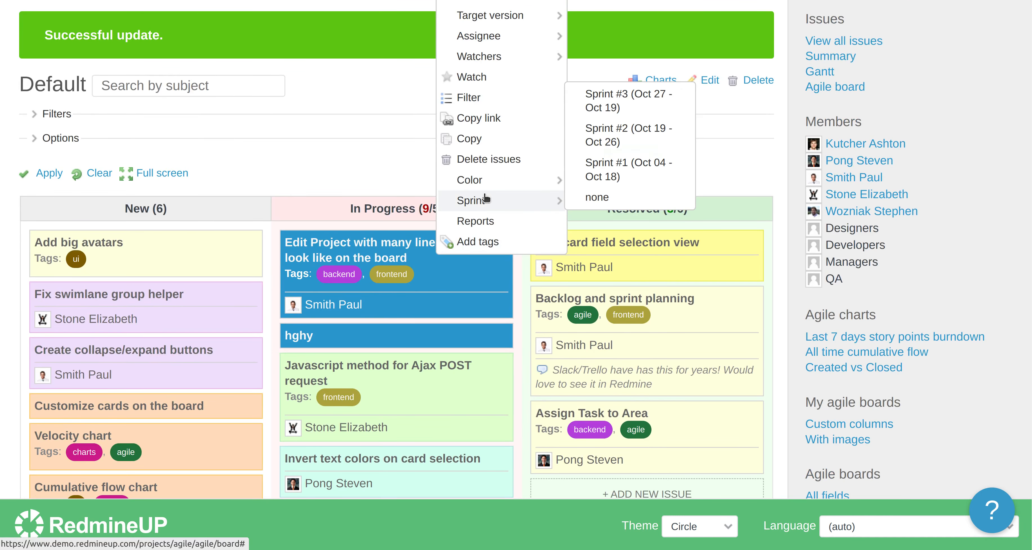
{"action": "mouse_move", "coordinate": [504, 179]}
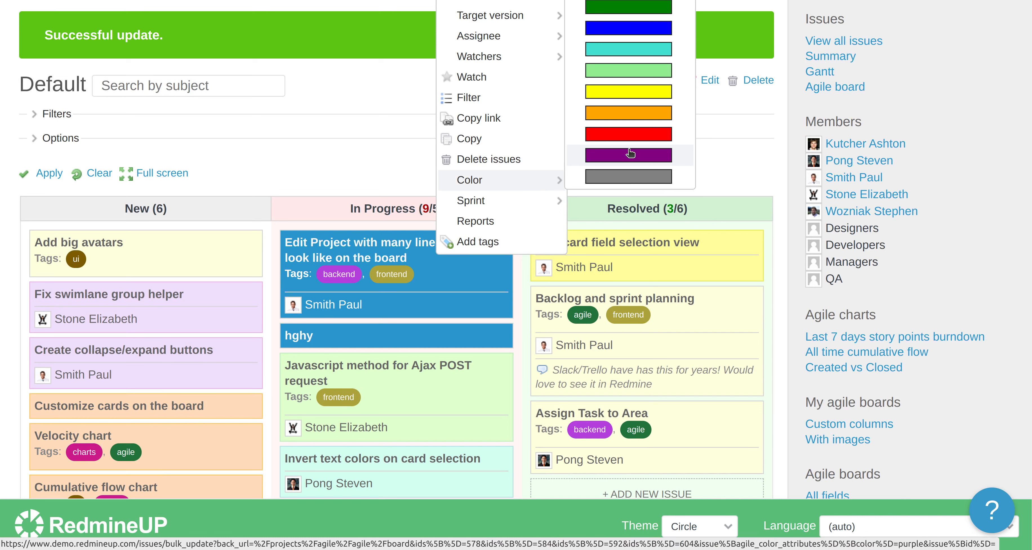
{"action": "left_click", "coordinate": [625, 181]}
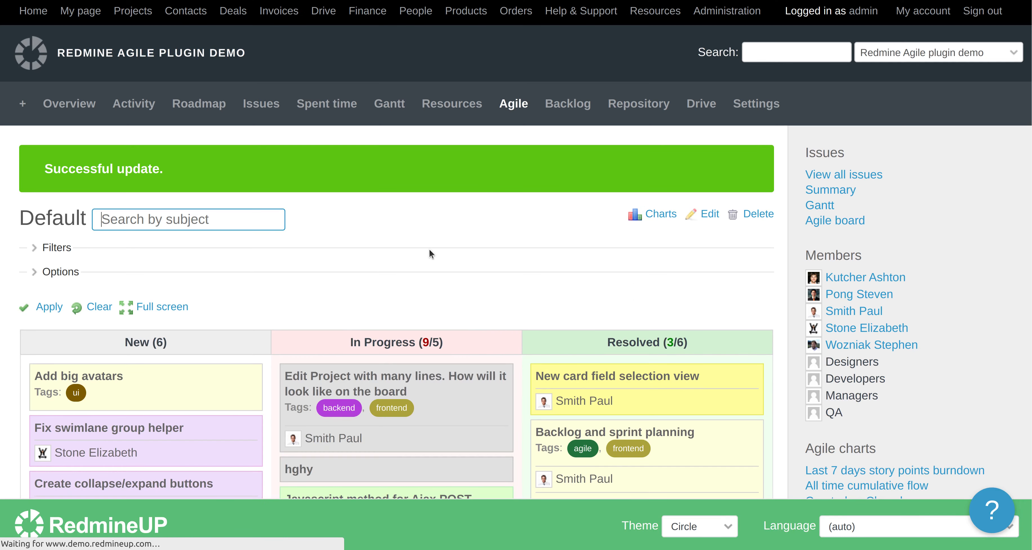
- Look over the recolored Agile board, go back to the project's issue list and check the color marks on all issue numbers
{"action": "scroll", "coordinate": [429, 248], "scroll_direction": "down", "scroll_amount": 8}
{"action": "scroll", "coordinate": [430, 253], "scroll_direction": "up", "scroll_amount": 10}
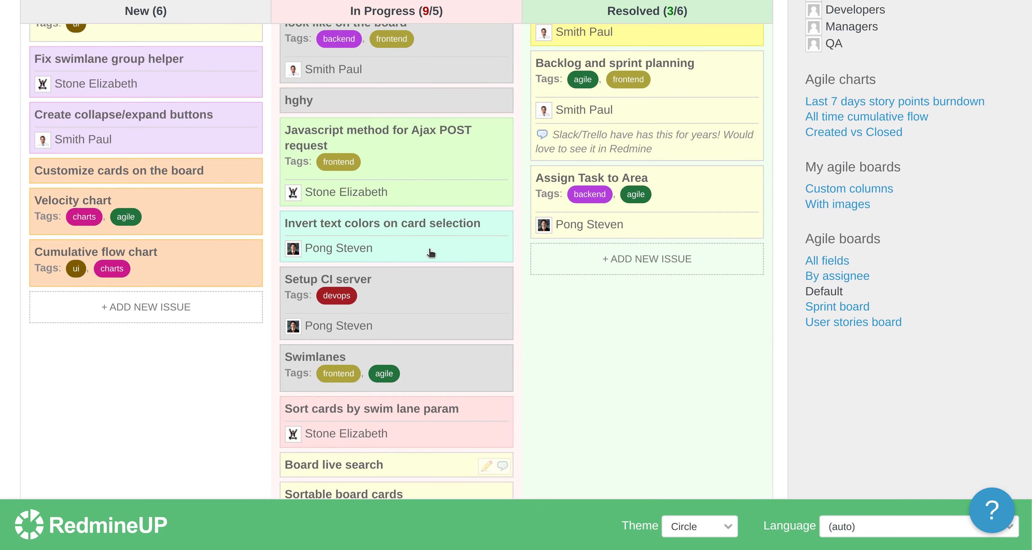
{"action": "scroll", "coordinate": [429, 250], "scroll_direction": "up", "scroll_amount": 3}
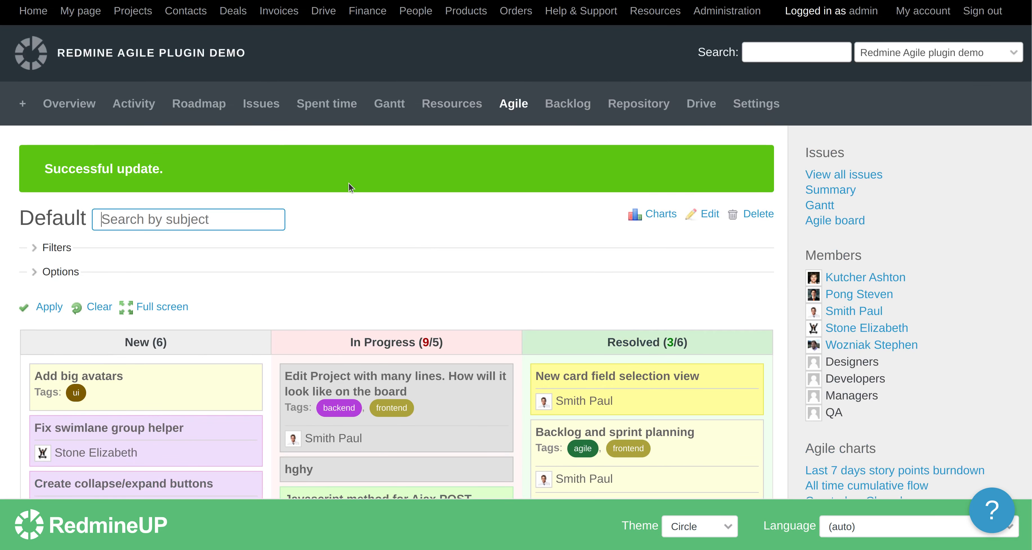
{"action": "left_click", "coordinate": [258, 112]}
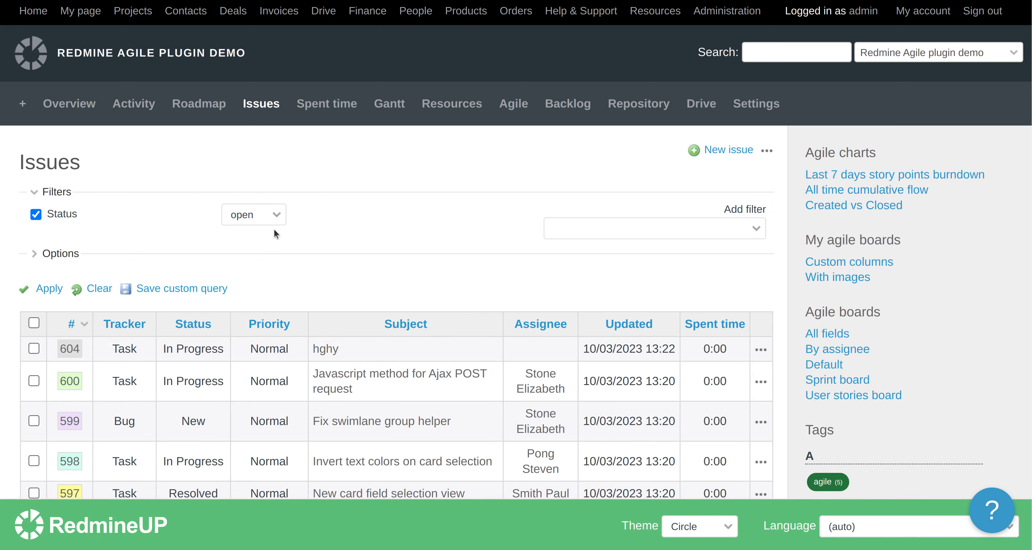
{"action": "scroll", "coordinate": [274, 232], "scroll_direction": "down", "scroll_amount": 10}
{"action": "scroll", "coordinate": [273, 229], "scroll_direction": "down", "scroll_amount": 3}
{"action": "scroll", "coordinate": [273, 229], "scroll_direction": "up", "scroll_amount": 8}
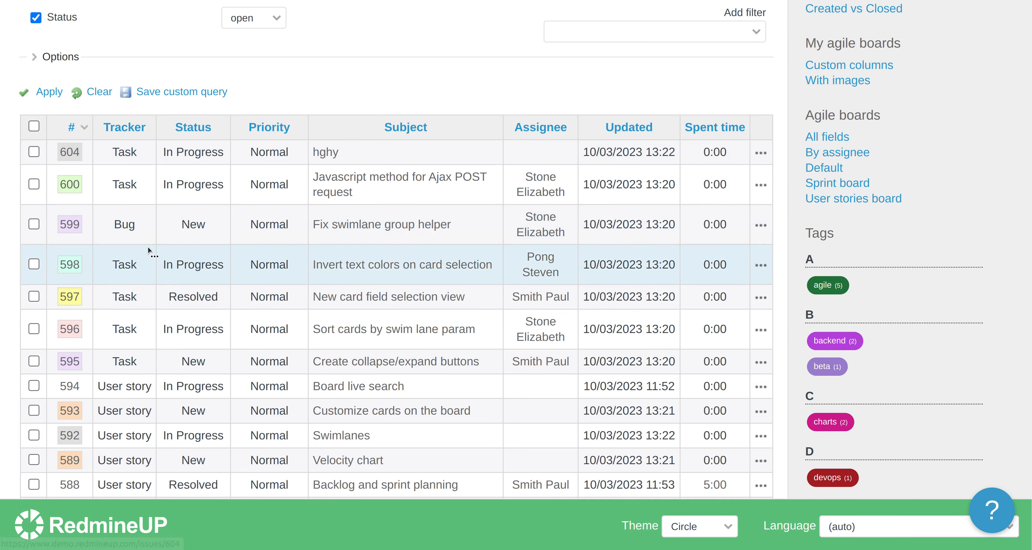
{"action": "scroll", "coordinate": [150, 249], "scroll_direction": "down", "scroll_amount": 1}
{"action": "scroll", "coordinate": [65, 280], "scroll_direction": "down", "scroll_amount": 5}
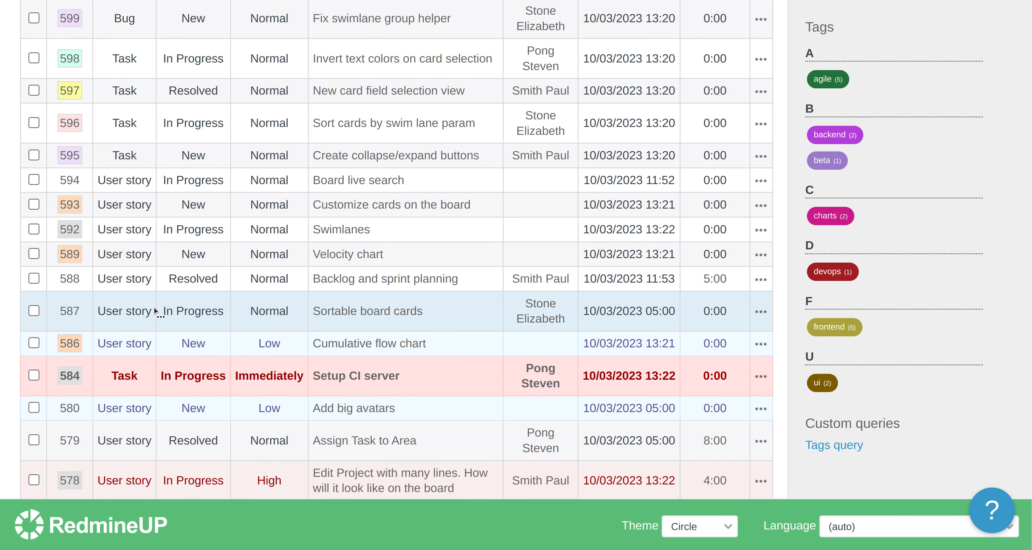
{"action": "scroll", "coordinate": [138, 276], "scroll_direction": "down", "scroll_amount": 3}
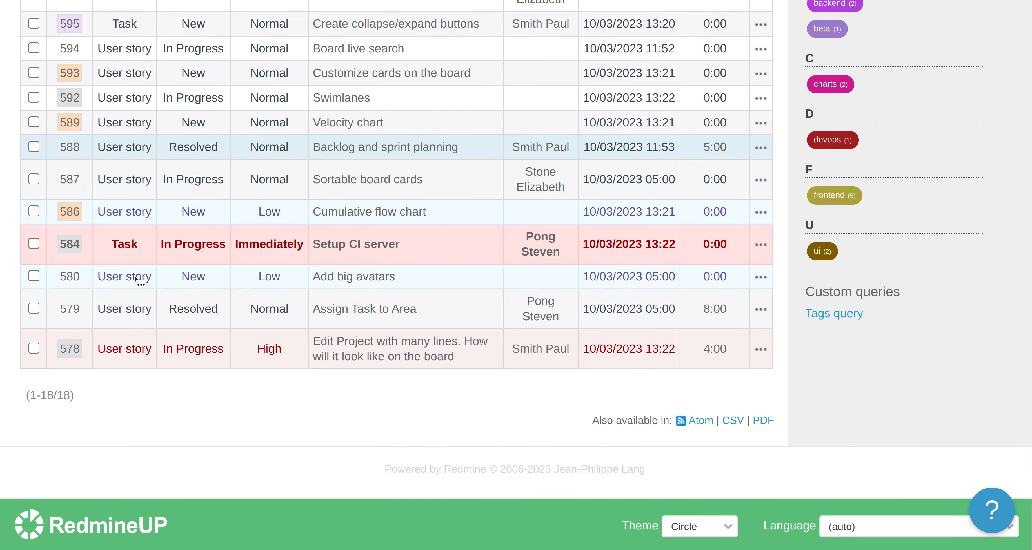
- Select all issues in the list and preview a report for them with the Issue cards template
{"action": "scroll", "coordinate": [136, 278], "scroll_direction": "up", "scroll_amount": 6}
{"action": "scroll", "coordinate": [136, 279], "scroll_direction": "up", "scroll_amount": 3}
{"action": "left_click", "coordinate": [34, 210]}
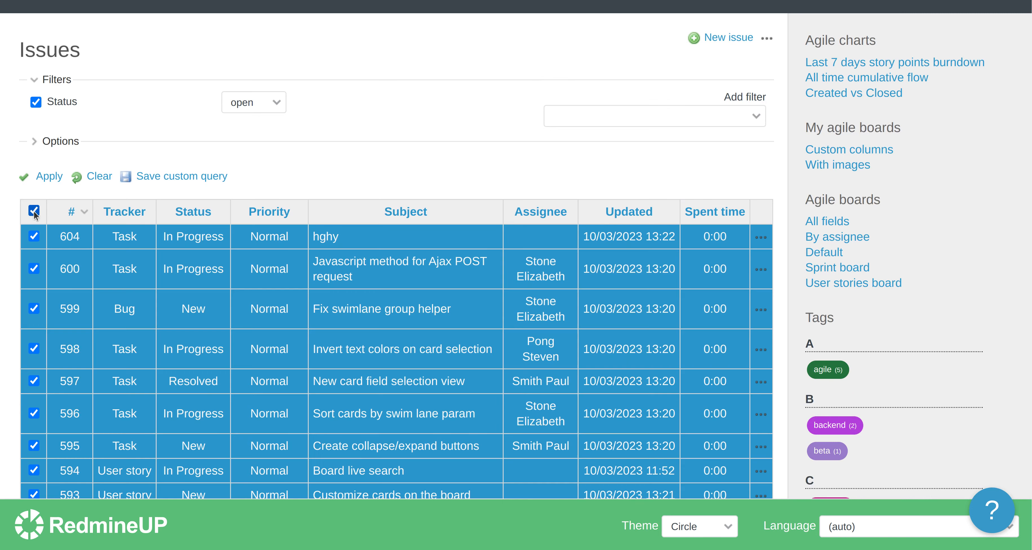
{"action": "right_click", "coordinate": [394, 240]}
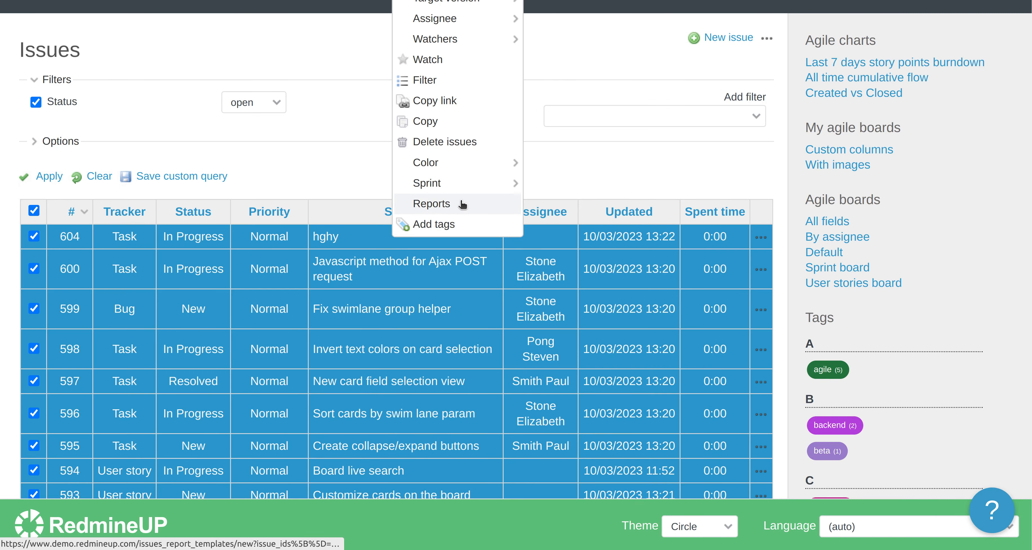
{"action": "left_click", "coordinate": [459, 205]}
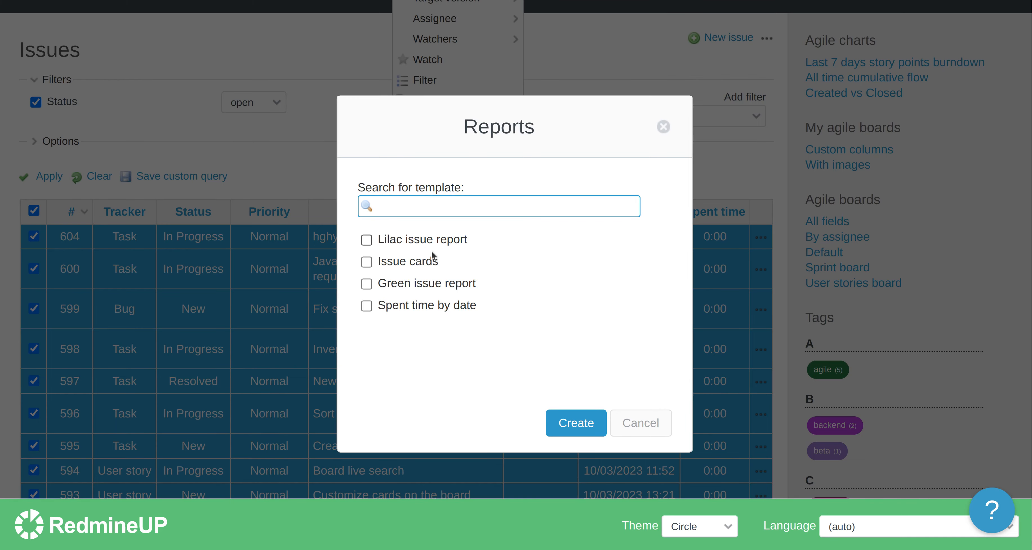
{"action": "left_click", "coordinate": [417, 261]}
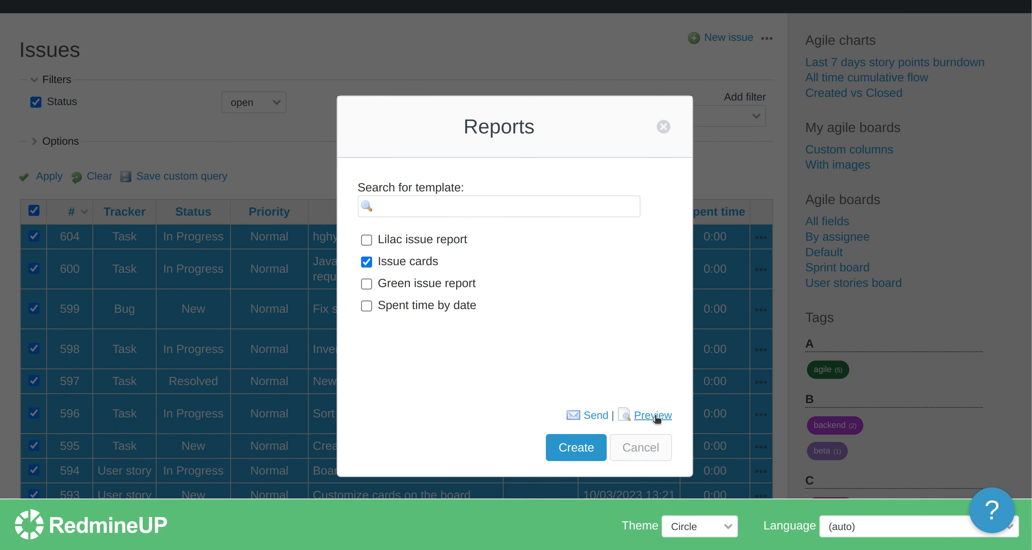
{"action": "left_click", "coordinate": [655, 417]}
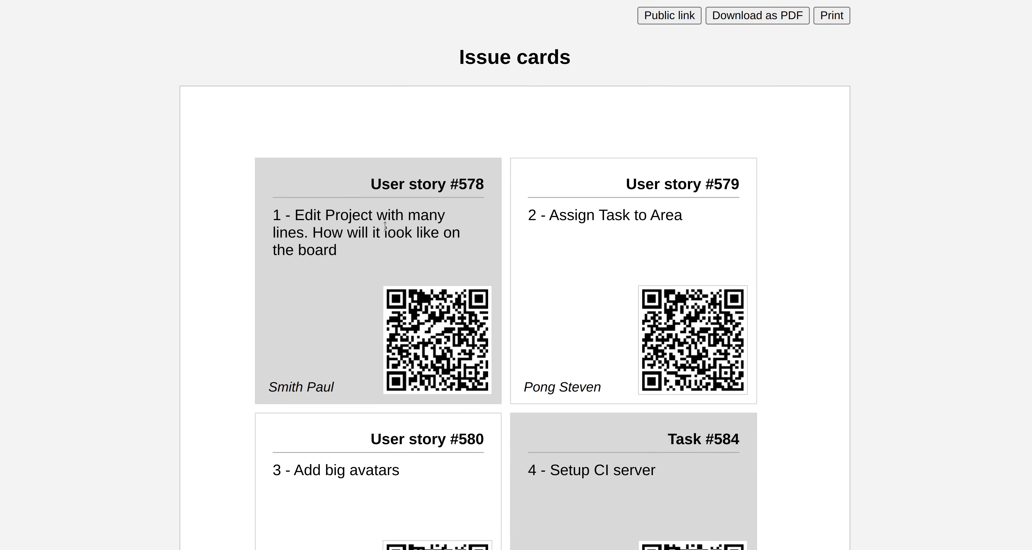
- Examine the Issue cards preview through to the last card, comparing each card's background with its issue's assigned color
{"action": "scroll", "coordinate": [332, 285], "scroll_direction": "down", "scroll_amount": 1}
{"action": "scroll", "coordinate": [331, 284], "scroll_direction": "down", "scroll_amount": 2}
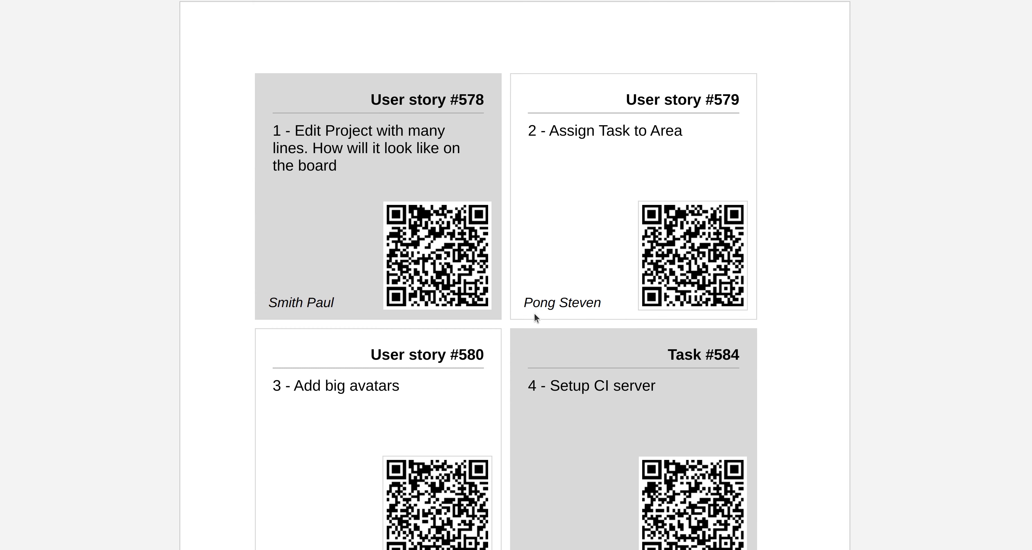
{"action": "key", "text": "Page_Down"}
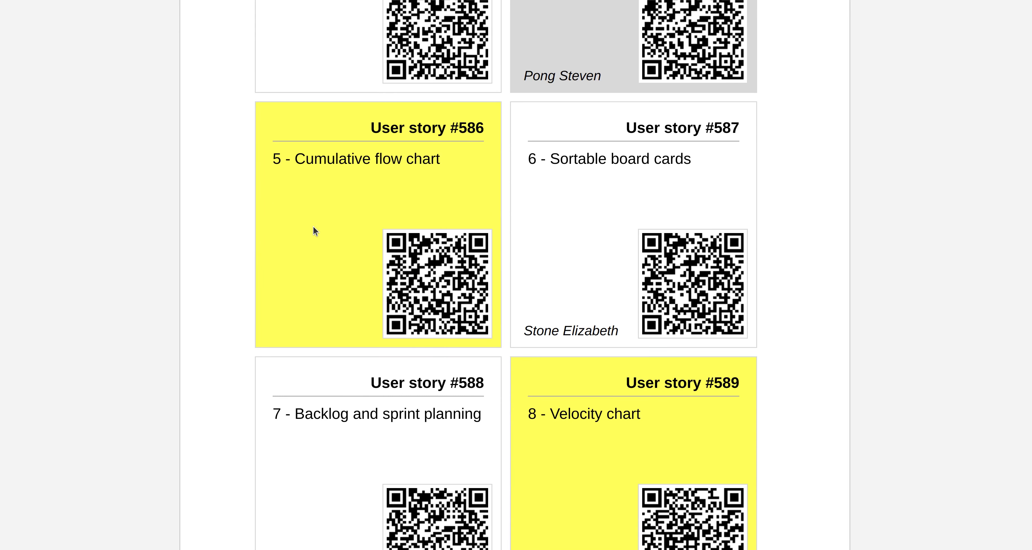
{"action": "scroll", "coordinate": [591, 405], "scroll_direction": "down", "scroll_amount": 15}
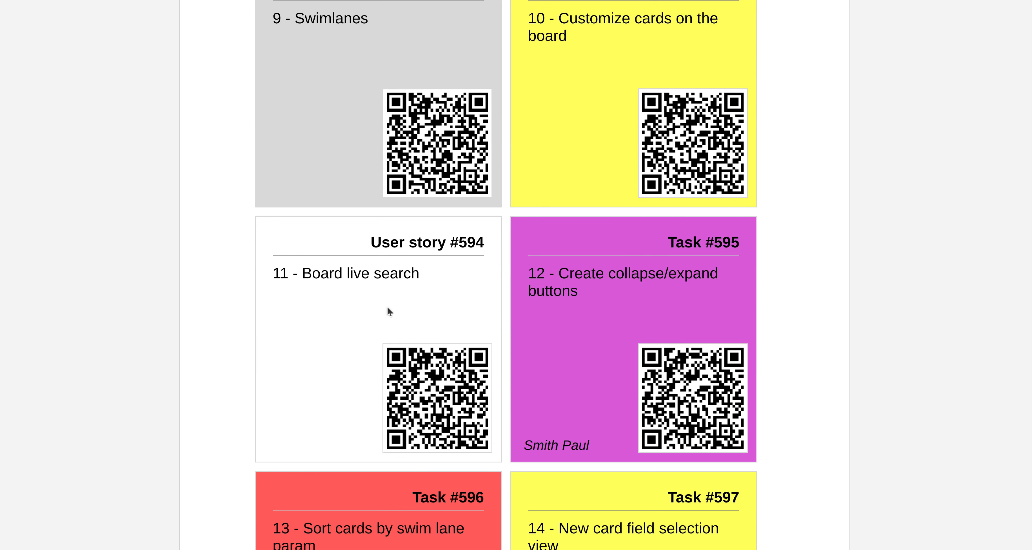
{"action": "scroll", "coordinate": [400, 346], "scroll_direction": "down", "scroll_amount": 7}
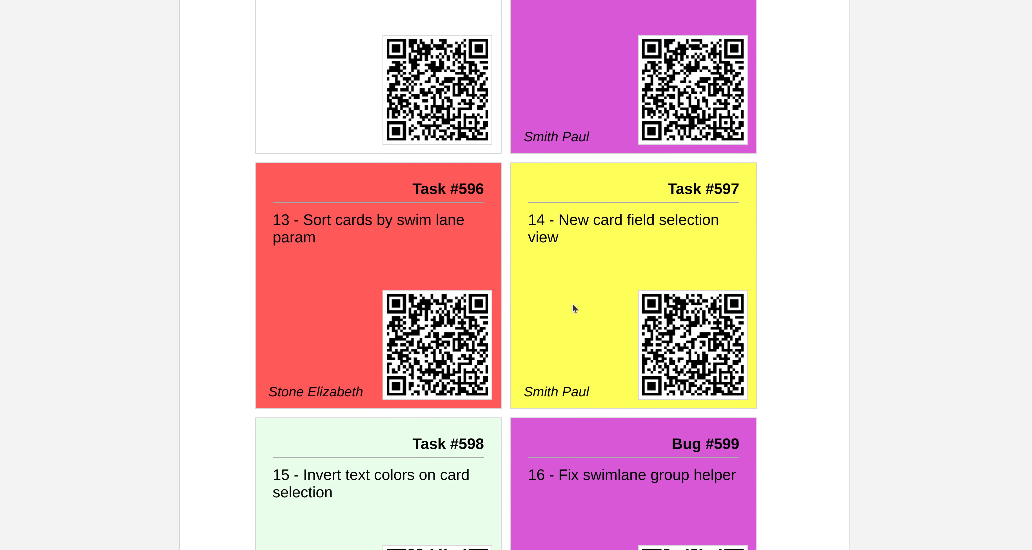
{"action": "scroll", "coordinate": [347, 324], "scroll_direction": "down", "scroll_amount": 10}
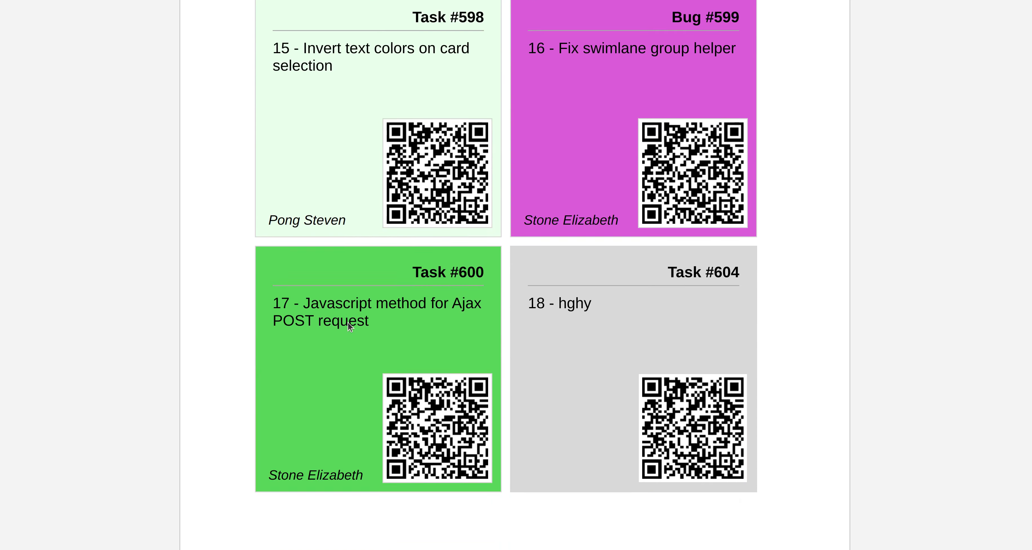
{"action": "scroll", "coordinate": [351, 285], "scroll_direction": "up", "scroll_amount": 9}
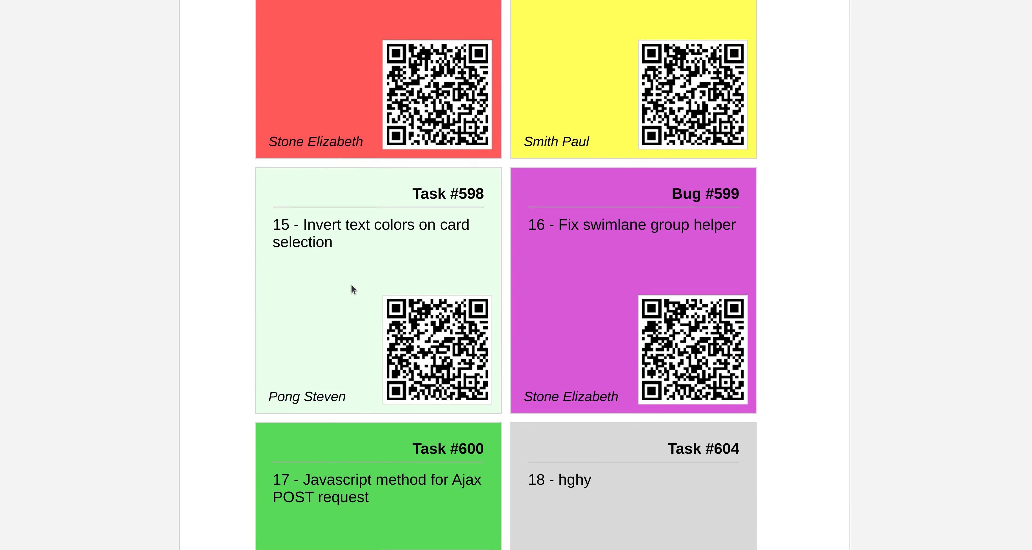